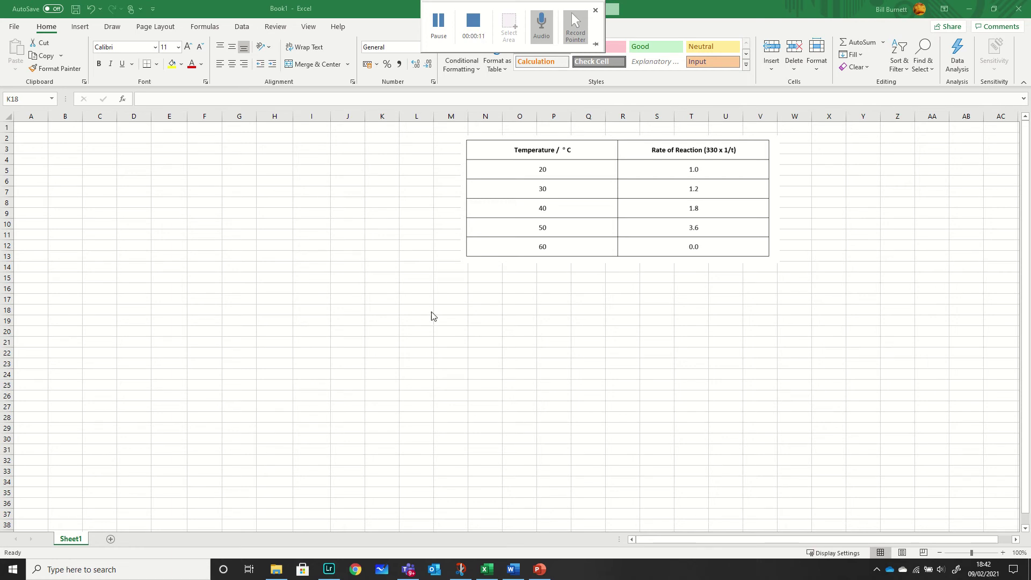
Move the temperature and rate table picture right, to around columns S to AA.
left_click(598, 178)
left_click(608, 181)
left_click_drag(609, 181, 751, 174)
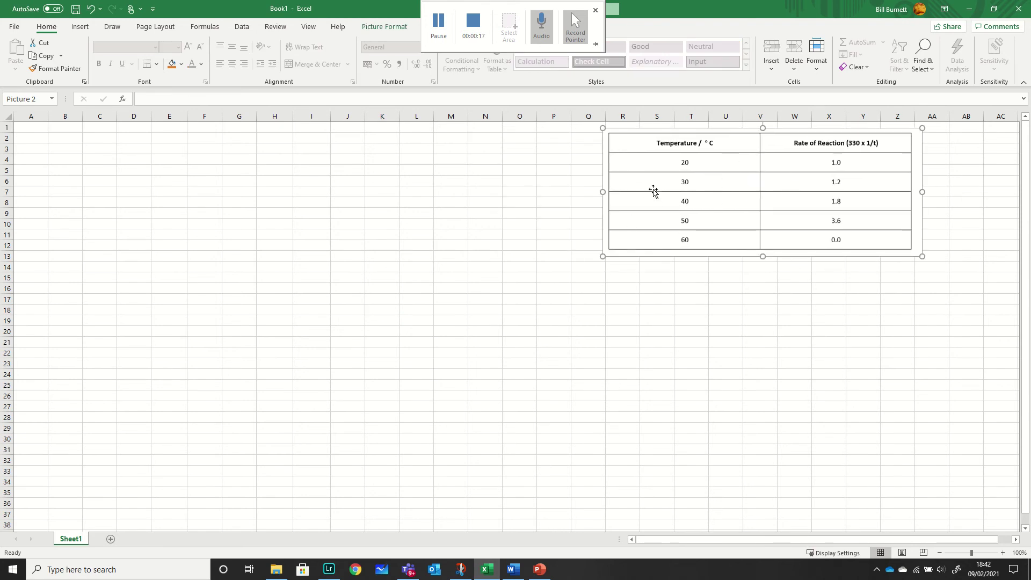
left_click_drag(656, 199, 677, 207)
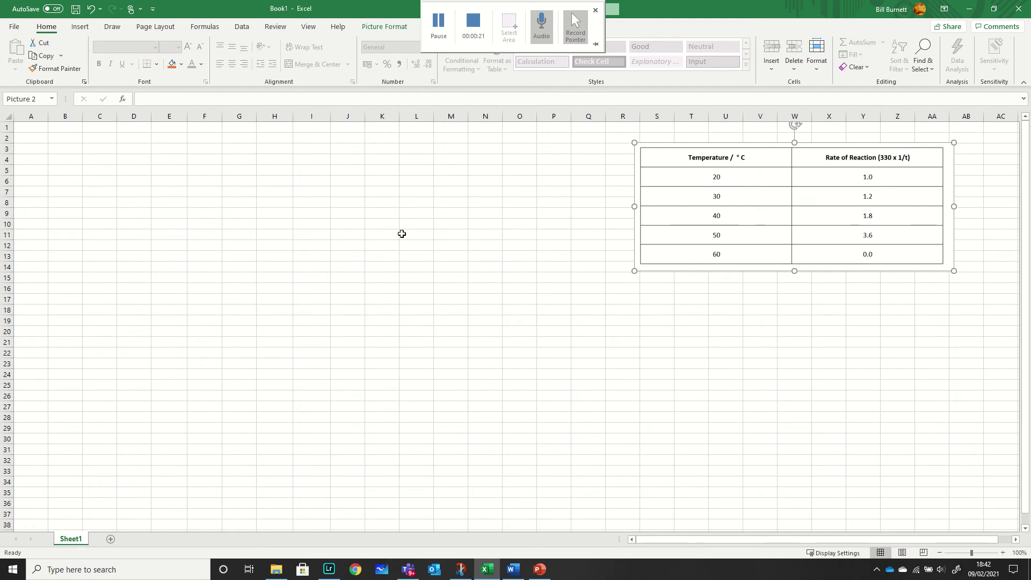
Enter 'Temperature / oC' in G3 and select the letter o in the cell text.
left_click(237, 150)
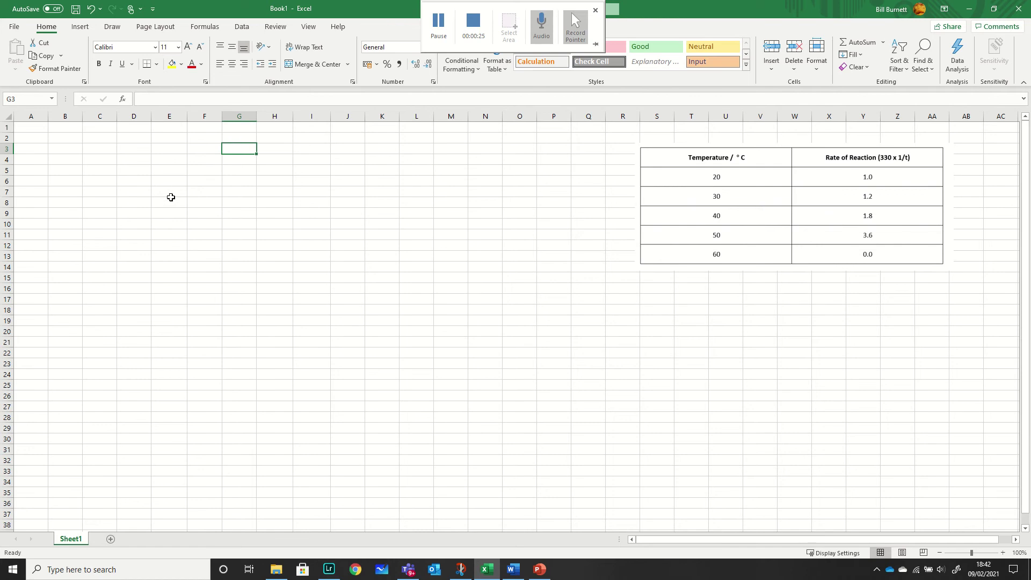
type("Tempe")
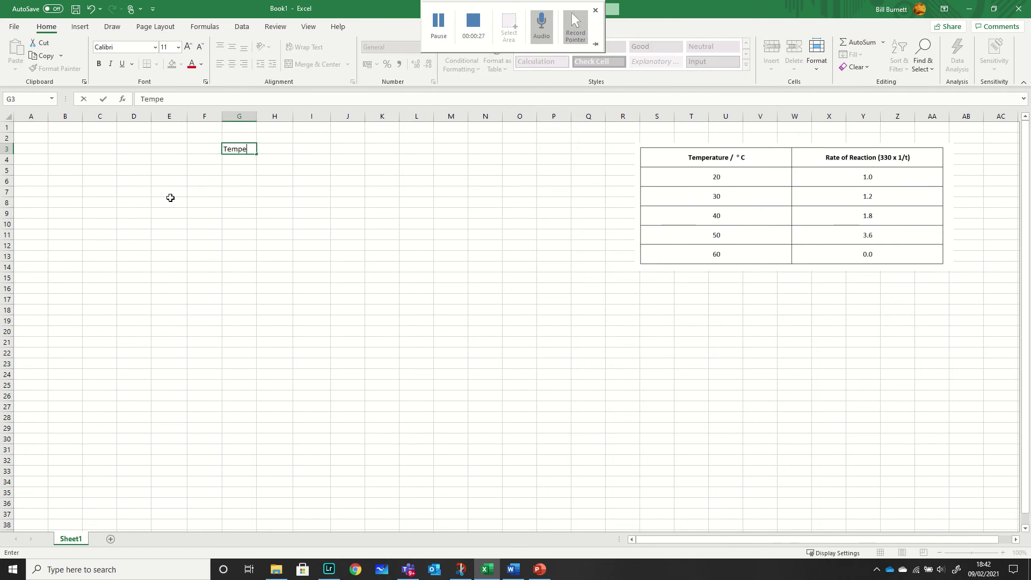
type("rature / o")
type("C")
left_click_drag(275, 150, 278, 149)
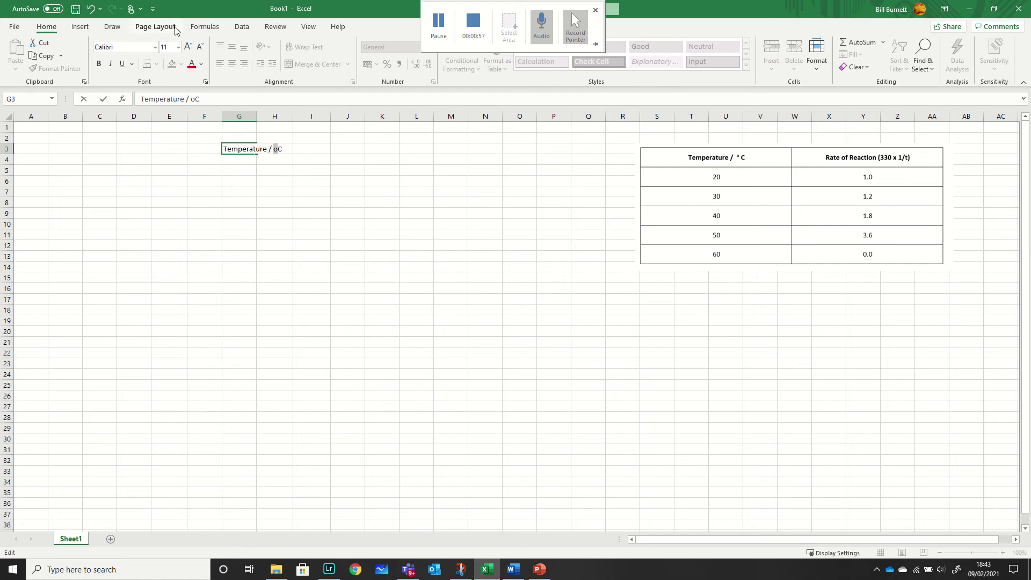
Superscript the selected o in Format Cells so G3 reads Temperature / °C.
left_click(205, 83)
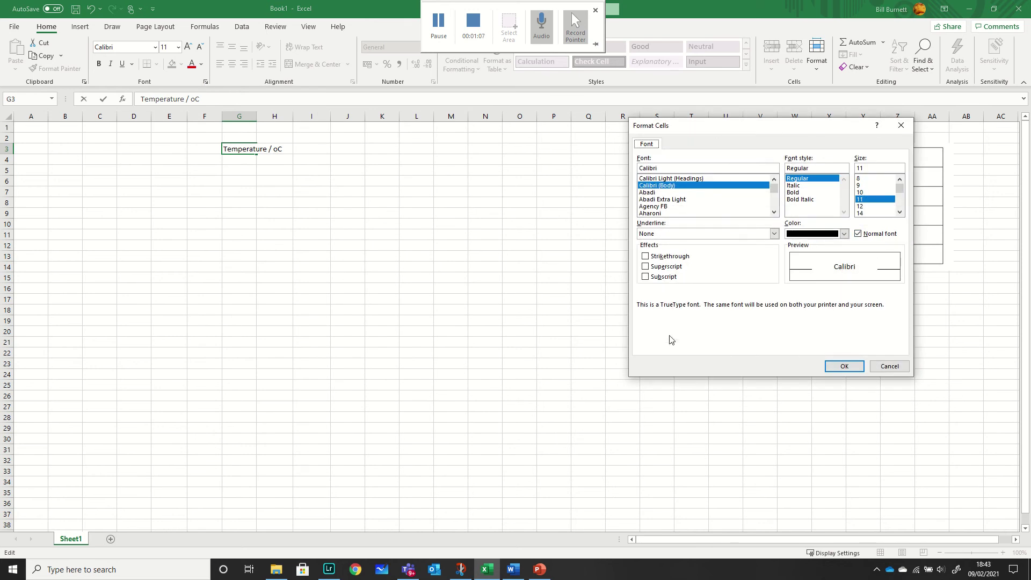
left_click(645, 268)
left_click(844, 366)
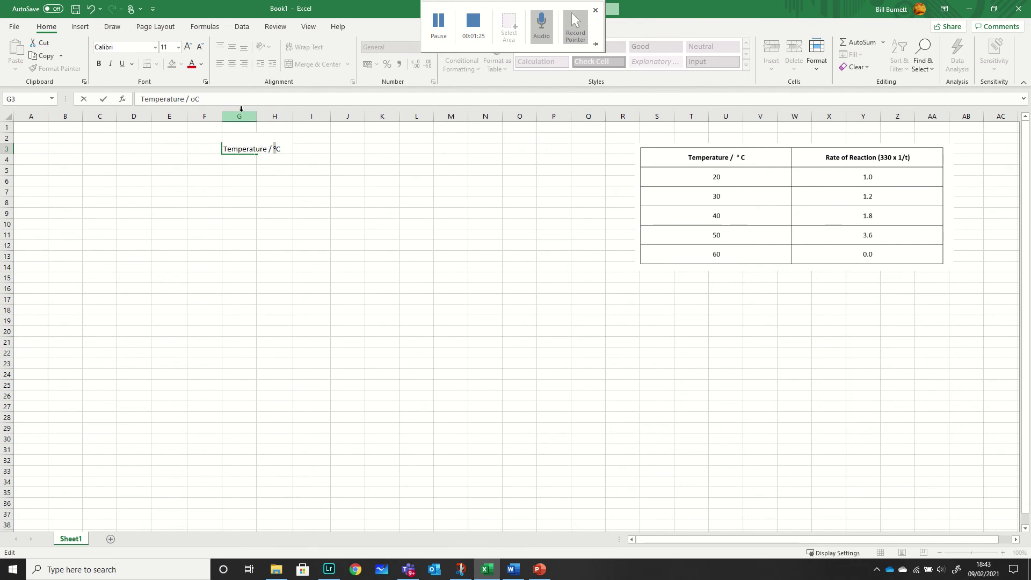
Widen column G to fit the Temperature / °C heading.
left_click(242, 109)
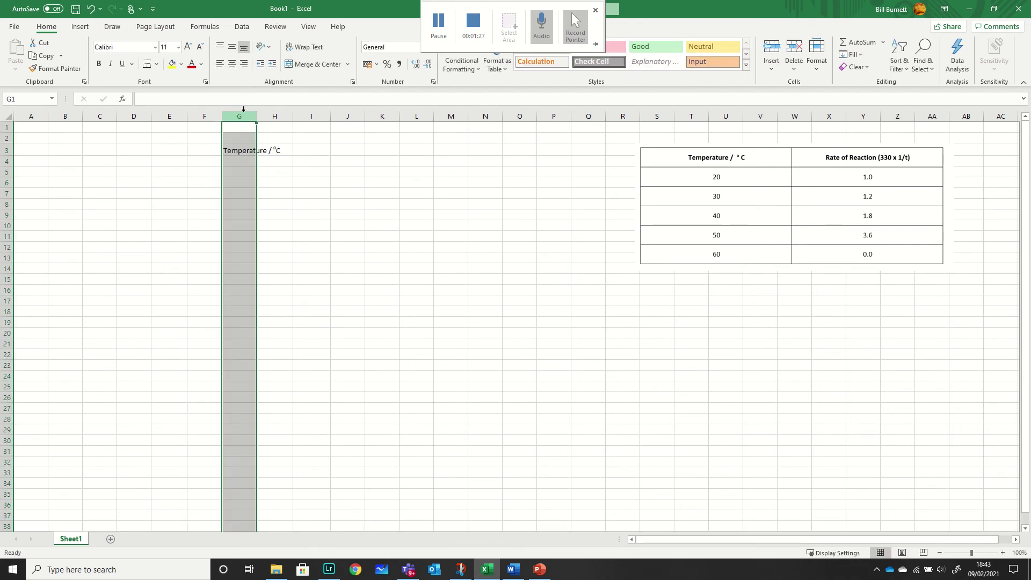
left_click_drag(257, 116, 296, 117)
left_click(344, 248)
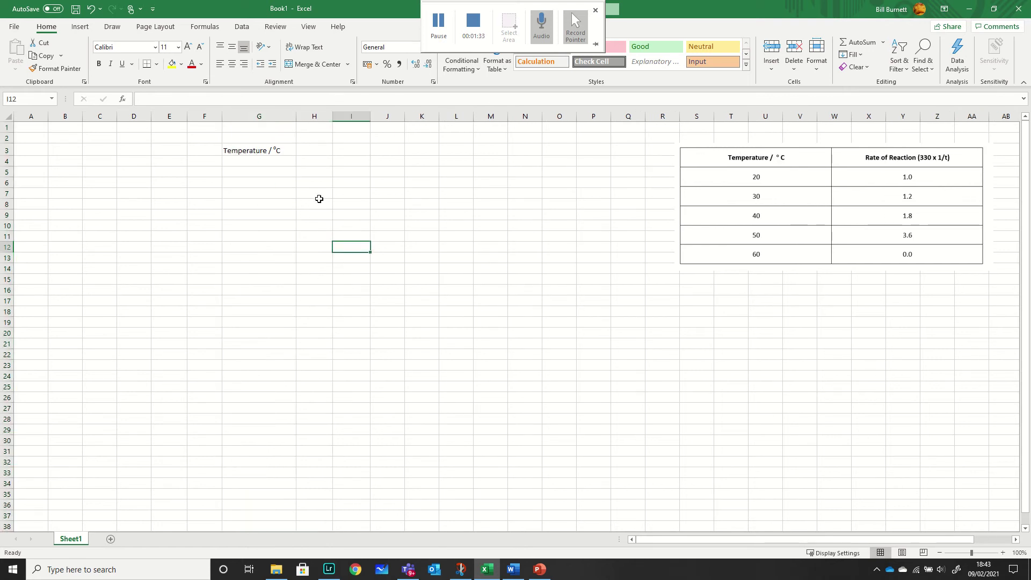
Enter 'Rate of Reaction' in H3, widen column H, and move the picture left to columns K–T.
left_click(312, 151)
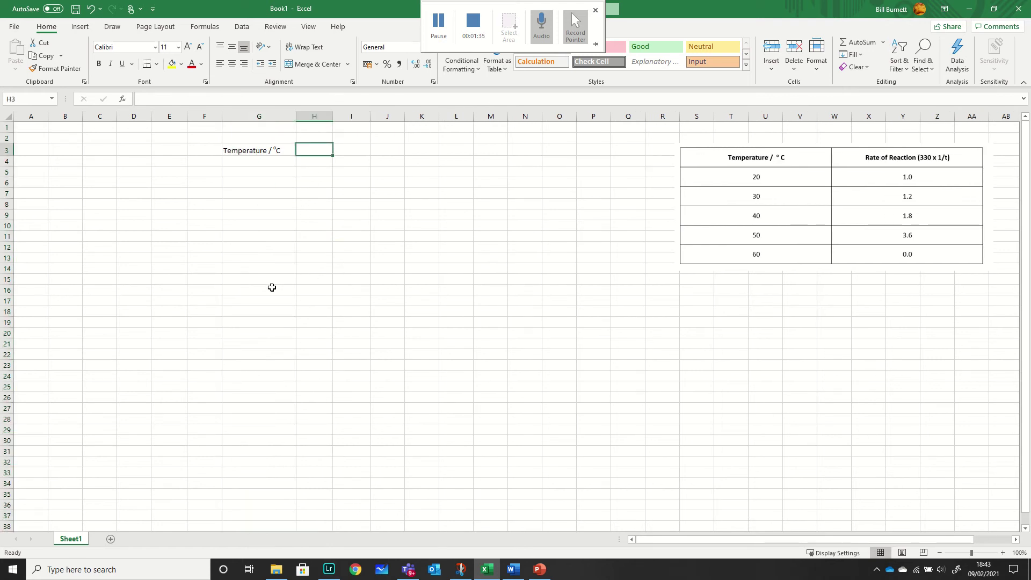
type("Rate of ")
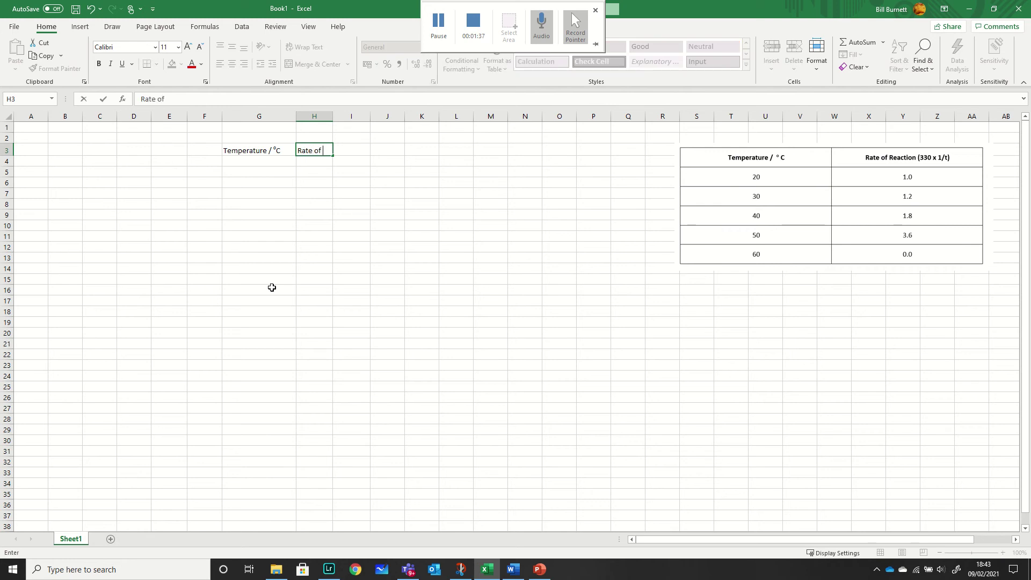
type("Reaction")
left_click(314, 109)
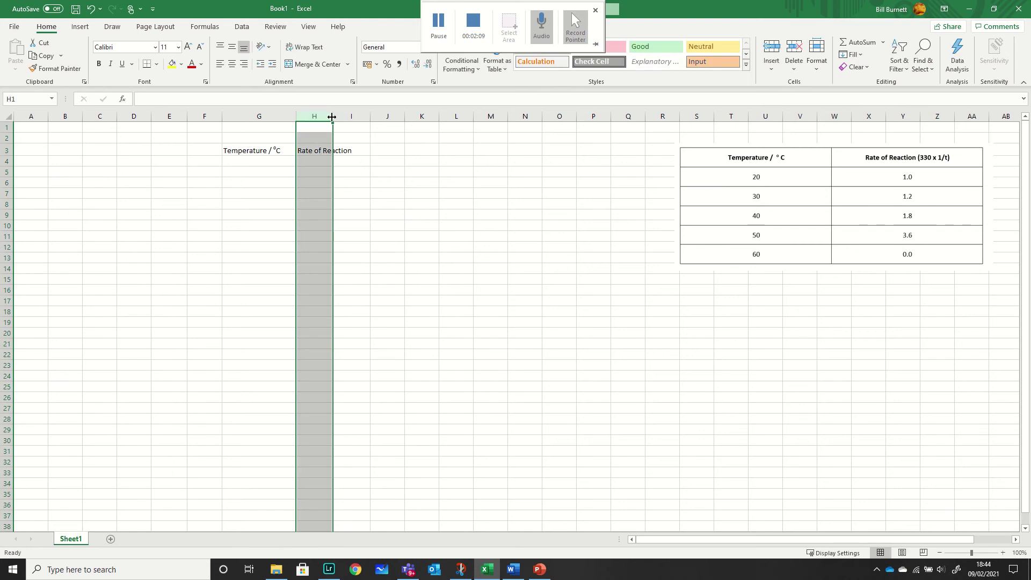
left_click_drag(332, 117, 367, 119)
left_click(416, 299)
left_click(863, 178)
left_click_drag(829, 156, 585, 152)
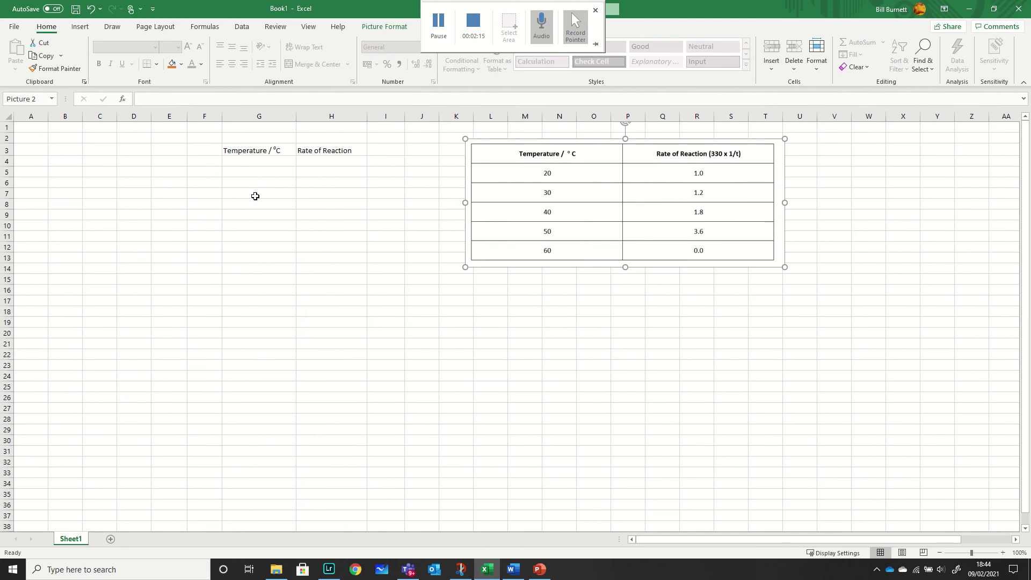
Enter the starting temperatures 20 and 30 in G4 and G5.
left_click(244, 163)
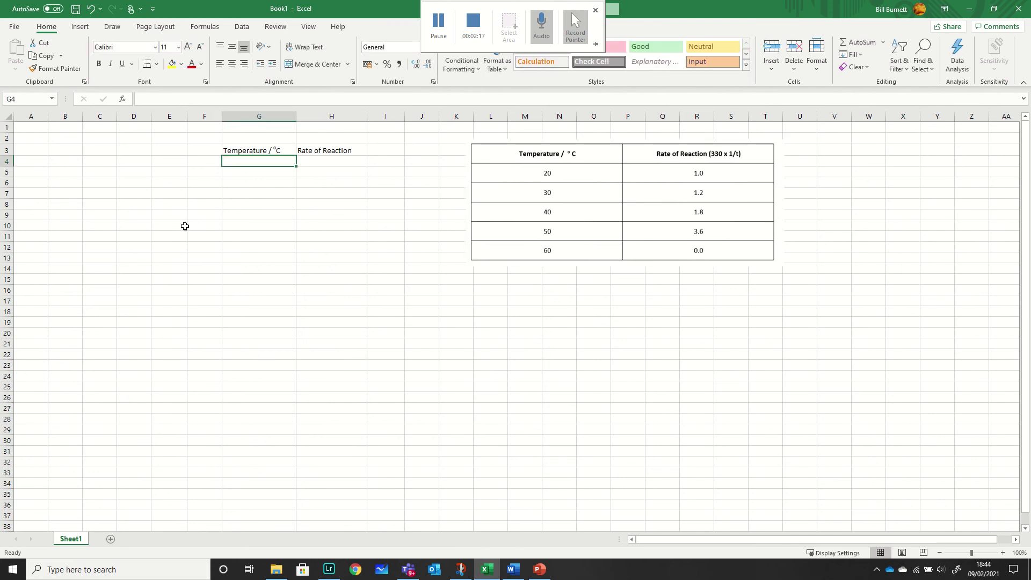
type("20")
key("Return")
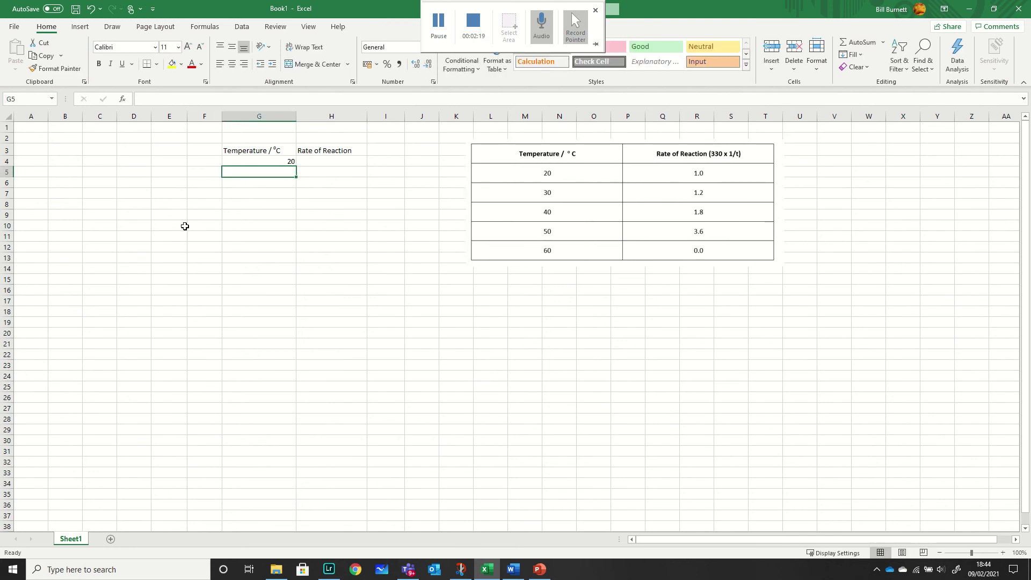
type("30")
key("Return")
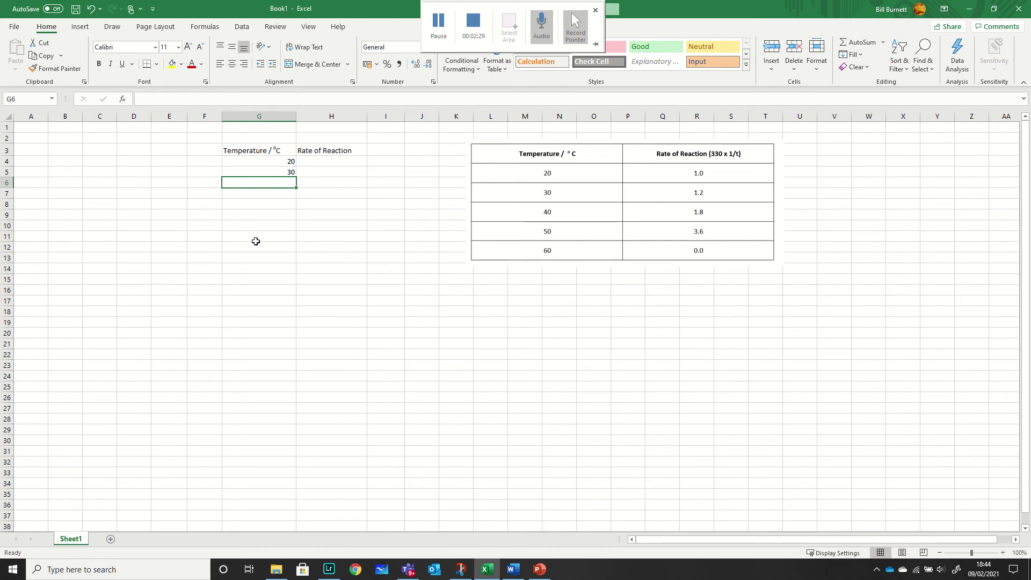
Fill the temperature series down column G, then delete everything past 60 (G9:G32).
left_click(256, 160)
left_click_drag(256, 161, 255, 172)
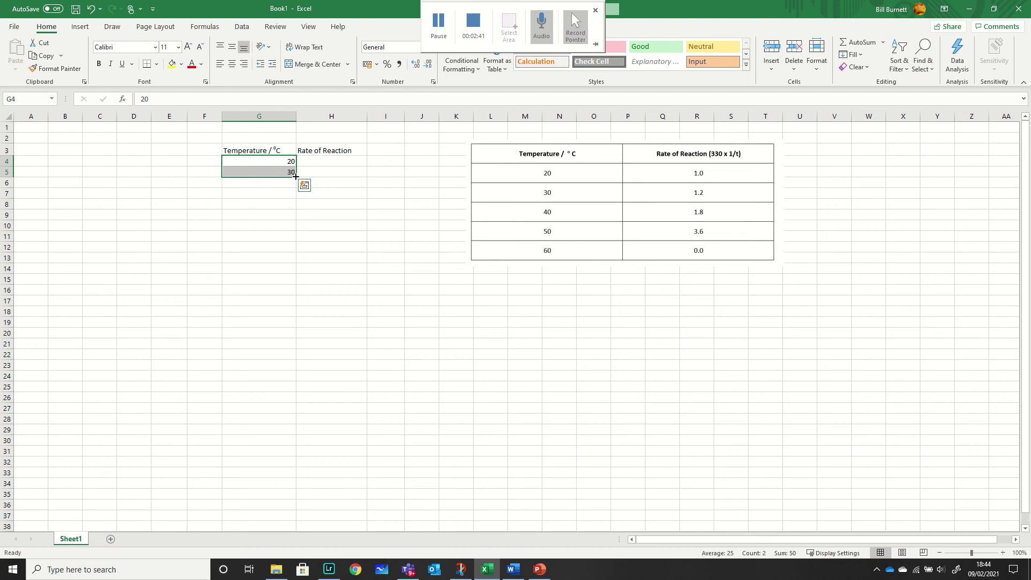
left_click_drag(295, 177, 291, 471)
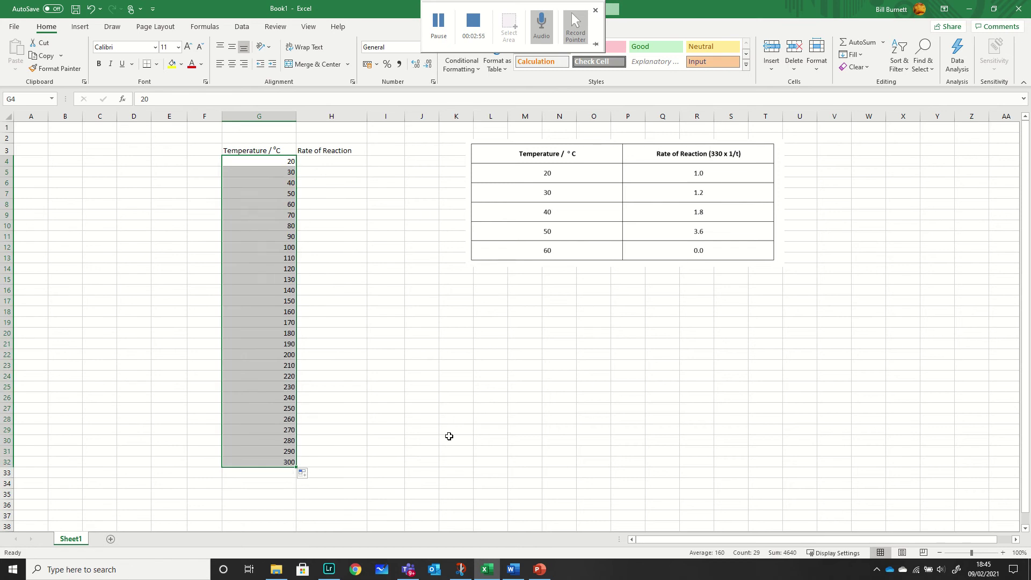
left_click(438, 438)
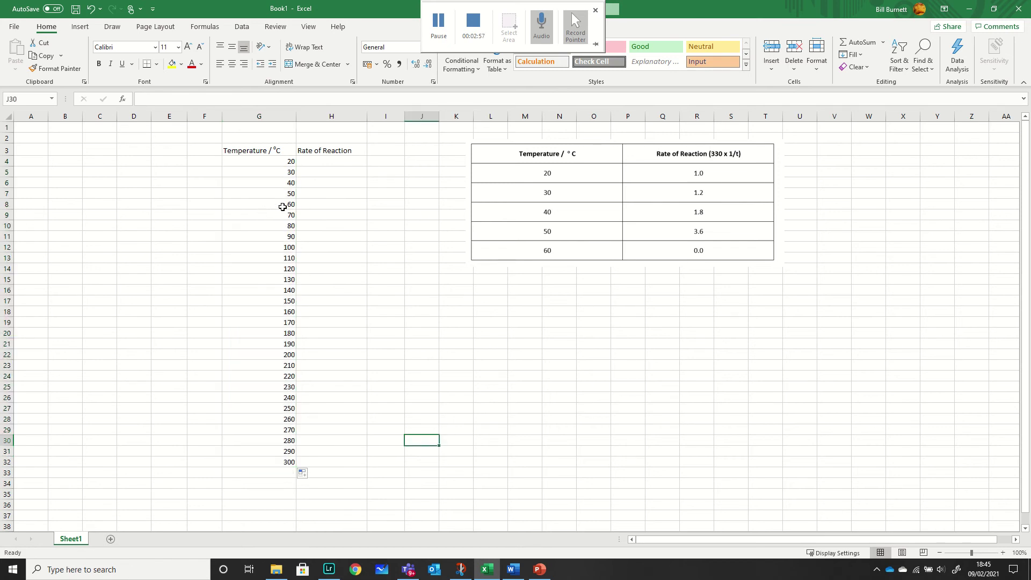
left_click_drag(270, 215, 259, 460)
key("Delete")
left_click(408, 342)
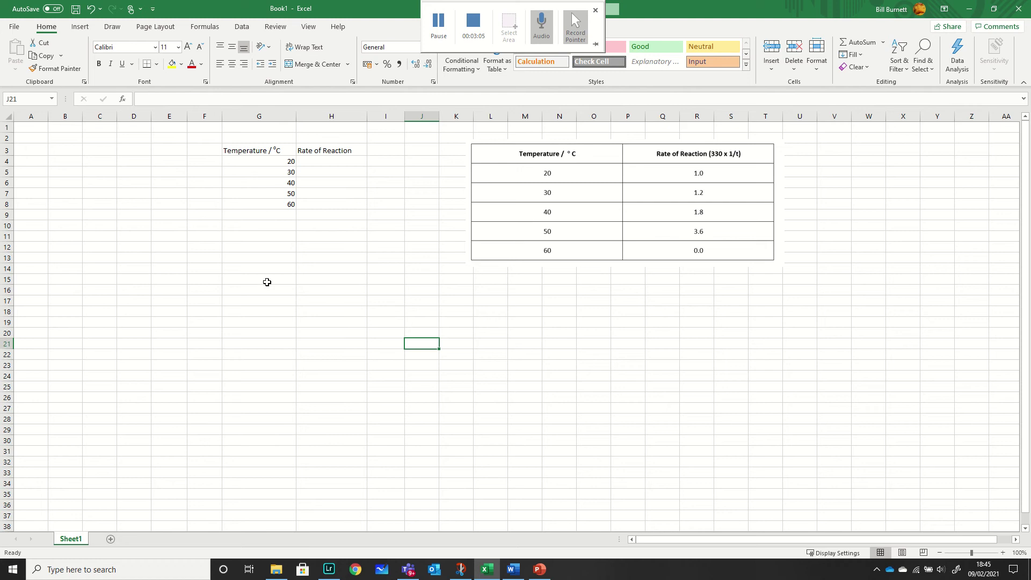
Enter the rates 1, 1.2, 1.8, 3.6 and 0.0 into H4:H8.
left_click(334, 164)
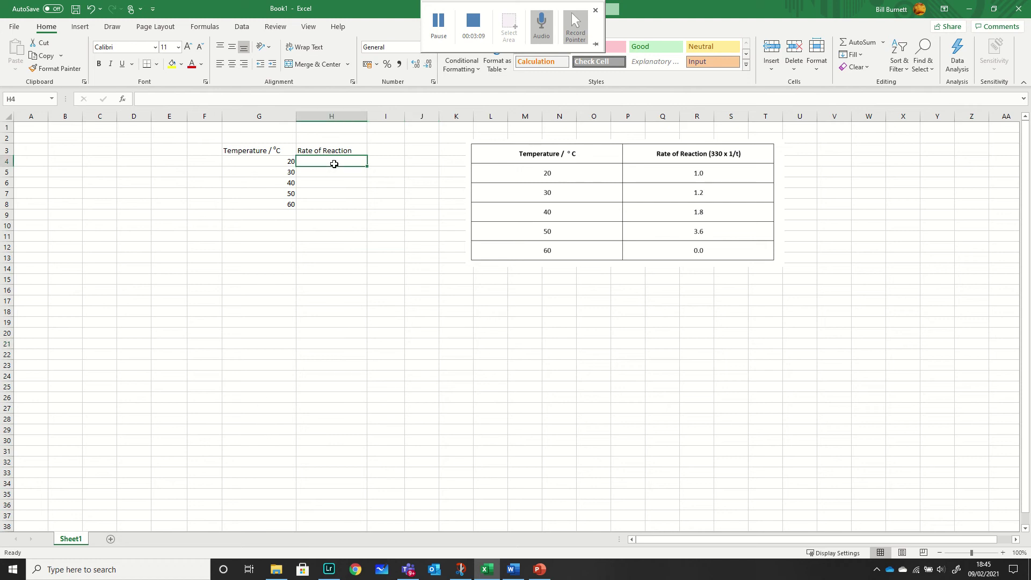
type("1.")
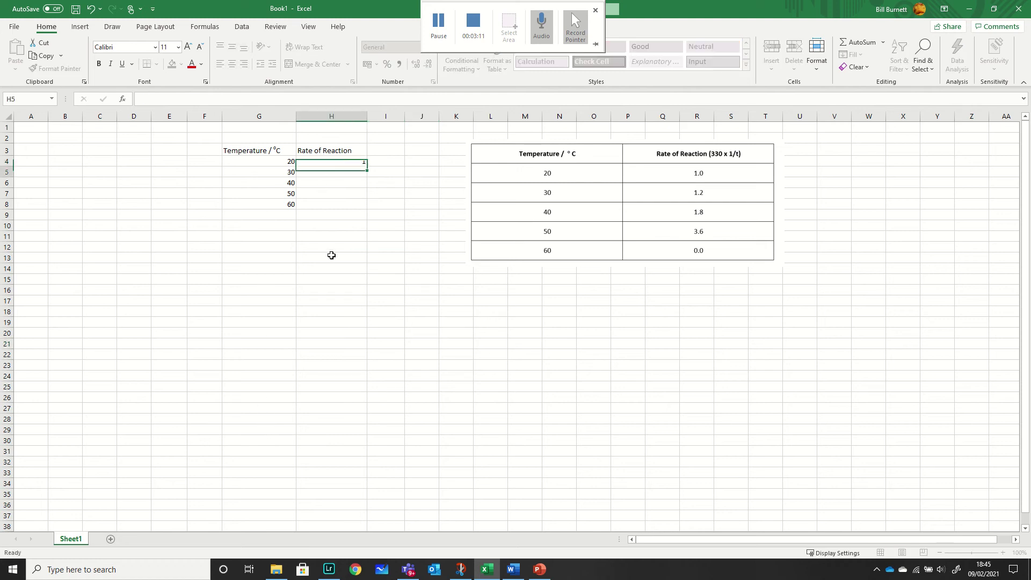
key("Return")
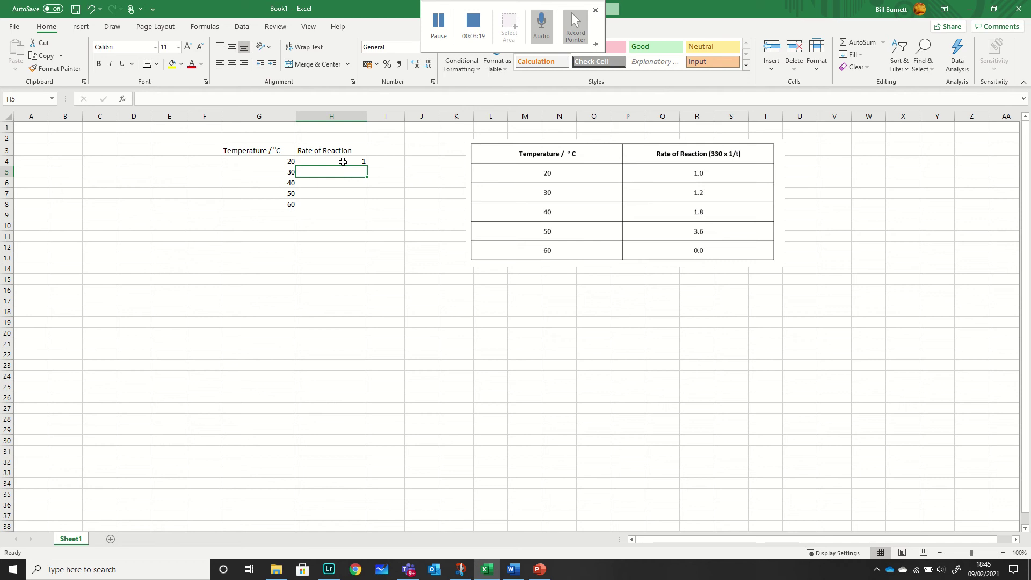
type("1.2")
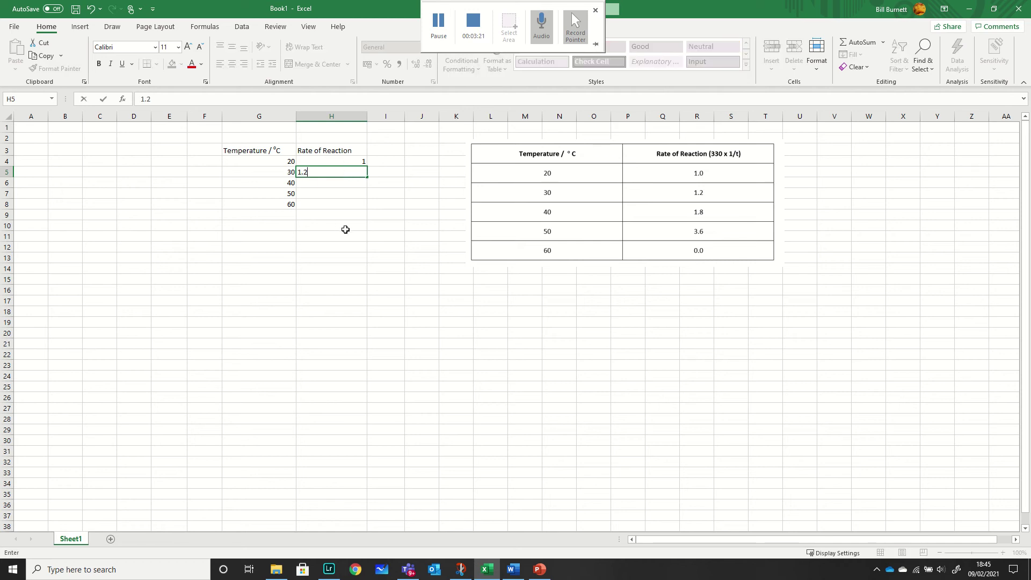
key("Return")
type("1.8")
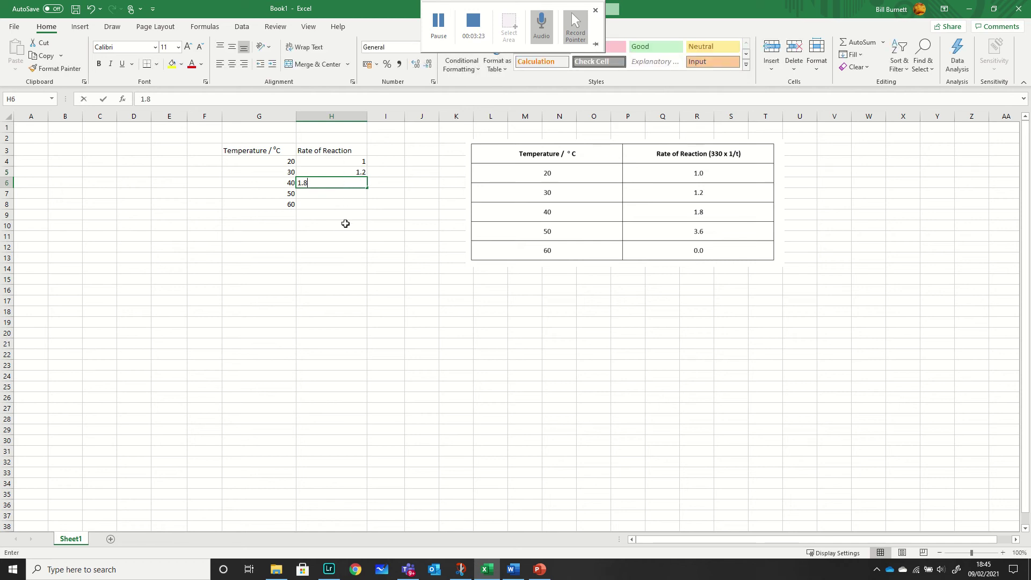
key("Return")
type("3.6")
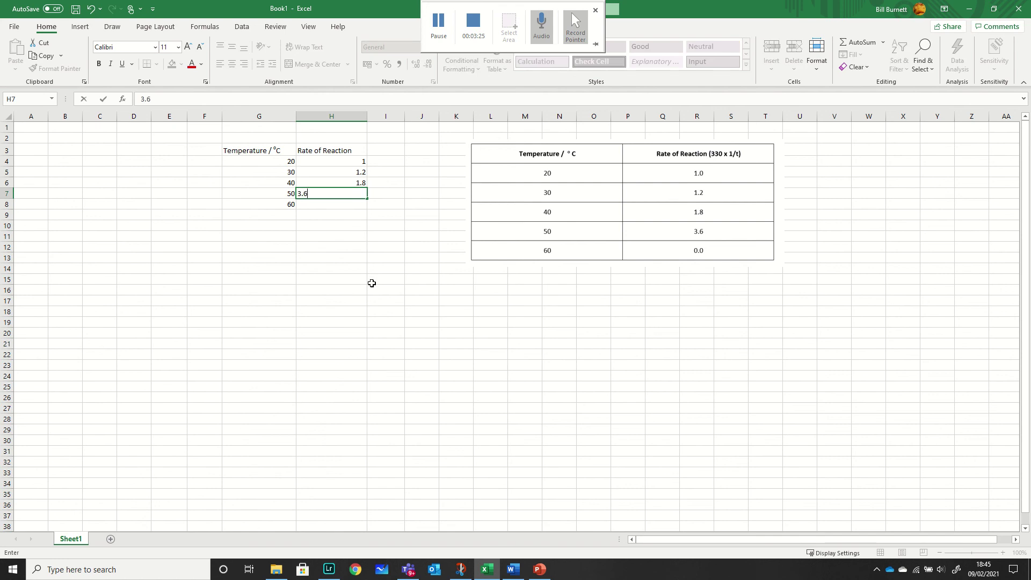
key("Return")
type("0.0")
left_click(414, 265)
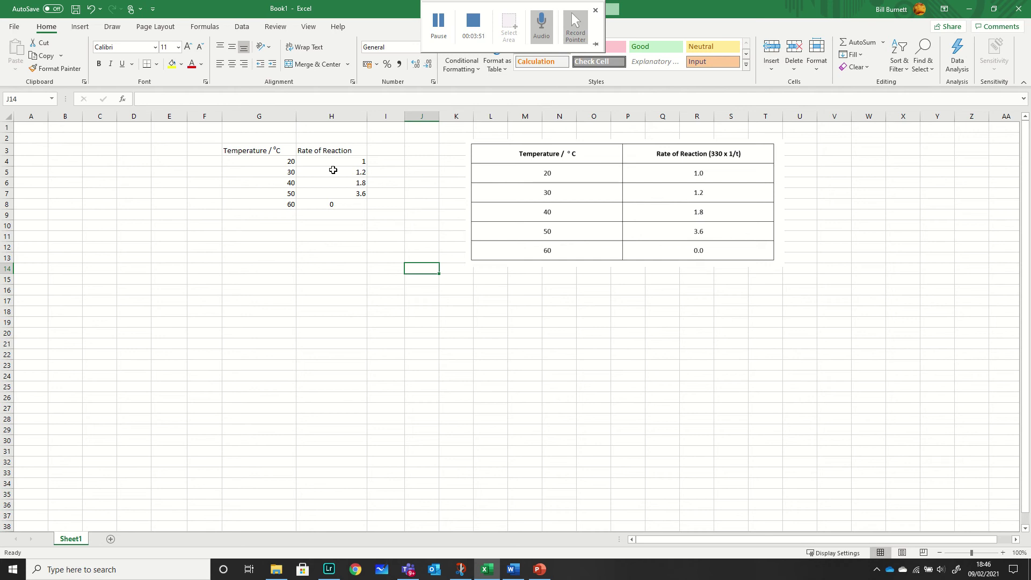
Show the H4:H8 rates to one decimal place and centre-align the table G3:H8.
left_click_drag(332, 163, 329, 210)
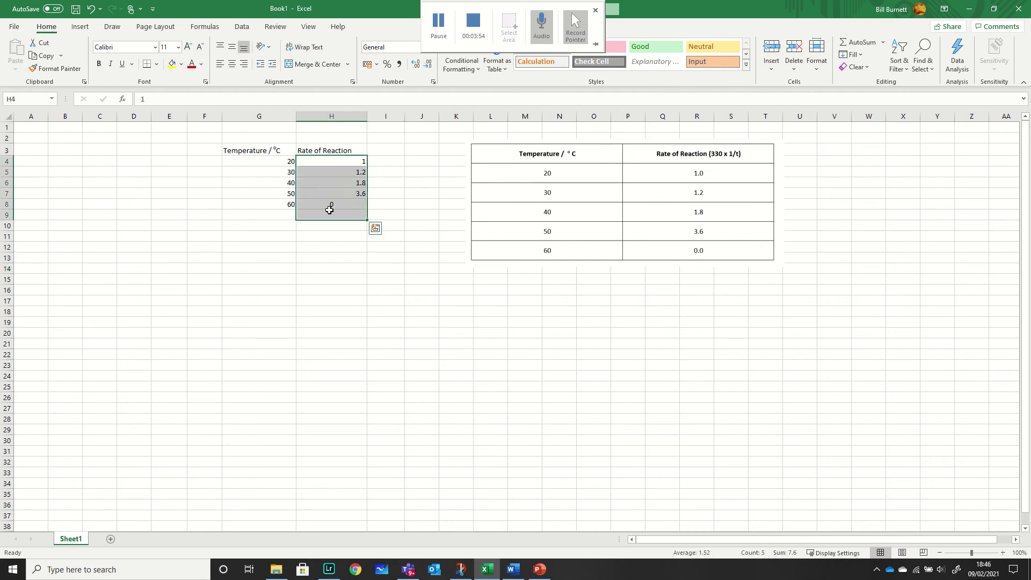
left_click(429, 65)
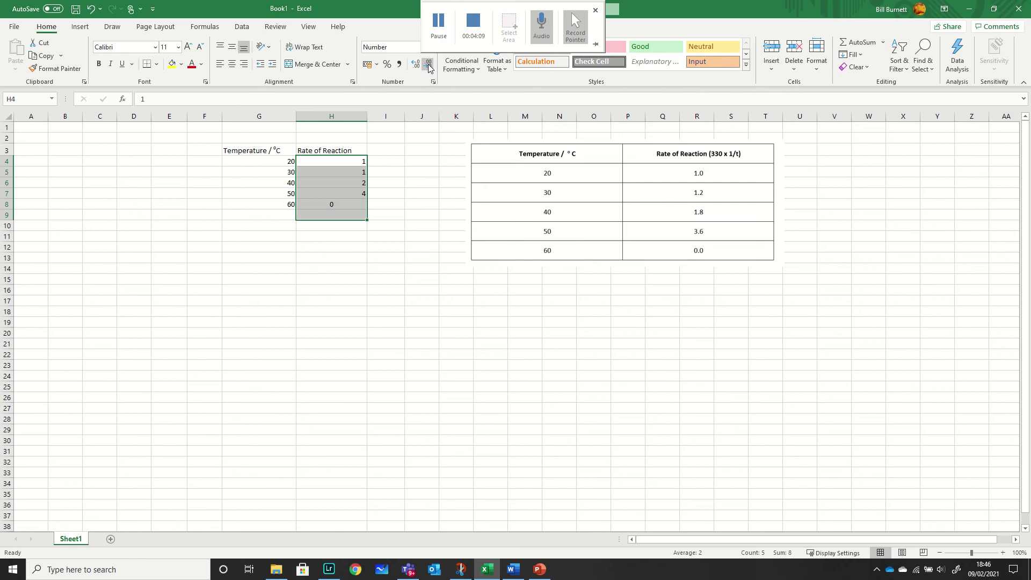
left_click(416, 65)
left_click_drag(246, 150, 332, 206)
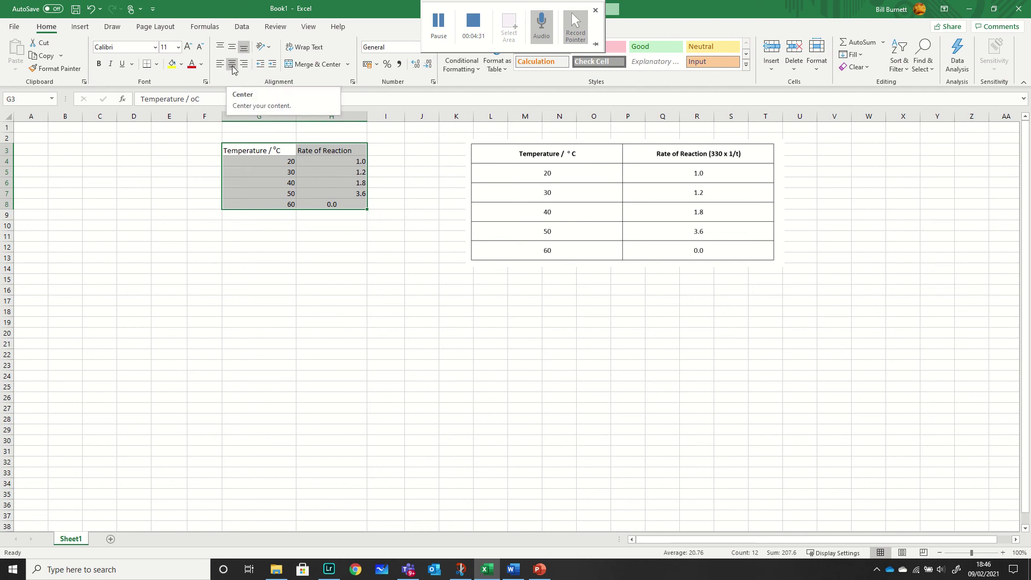
left_click(233, 65)
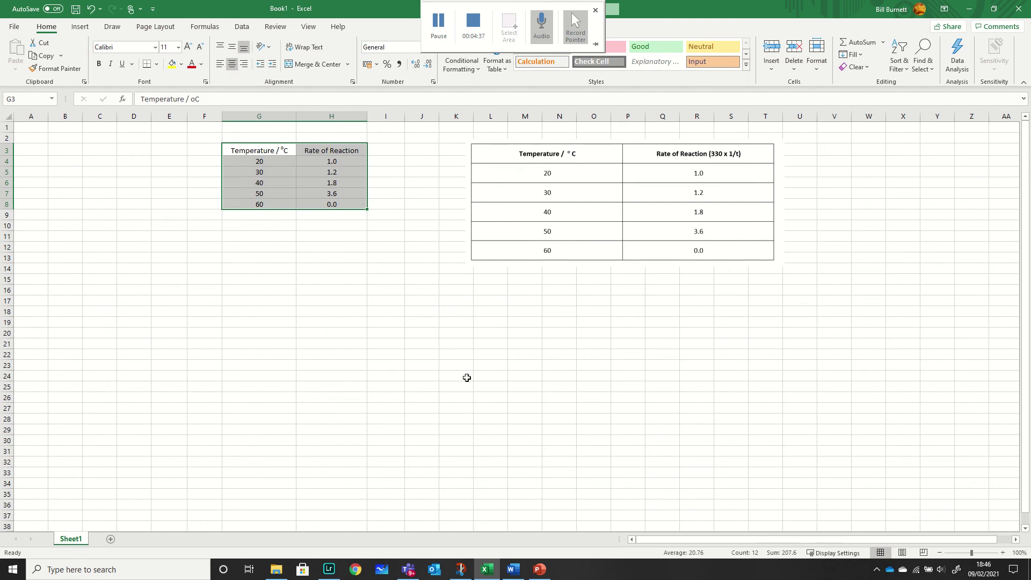
Delete the reference table picture and select the data range G3:H8.
left_click(612, 172)
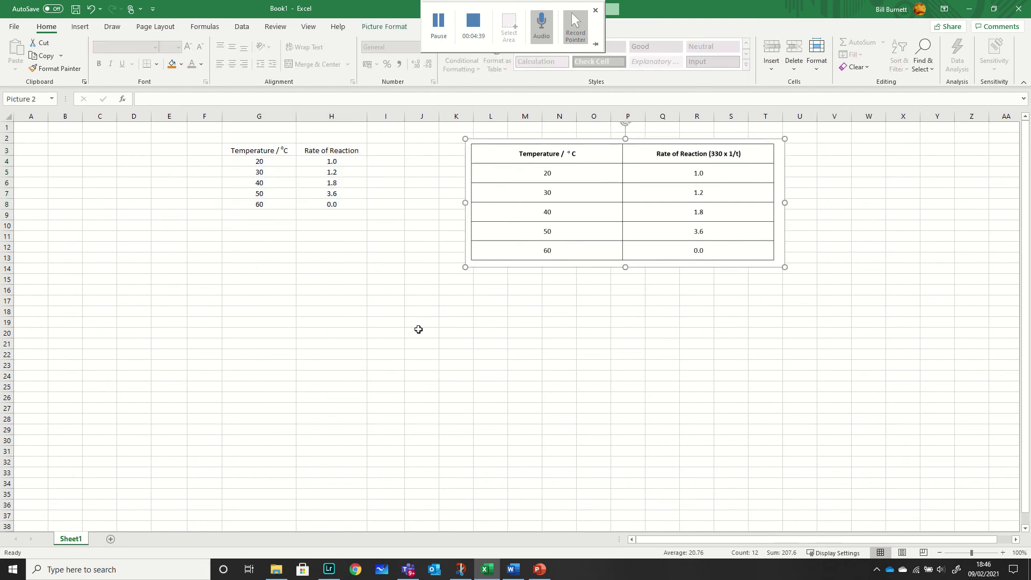
key("Delete")
left_click(502, 301)
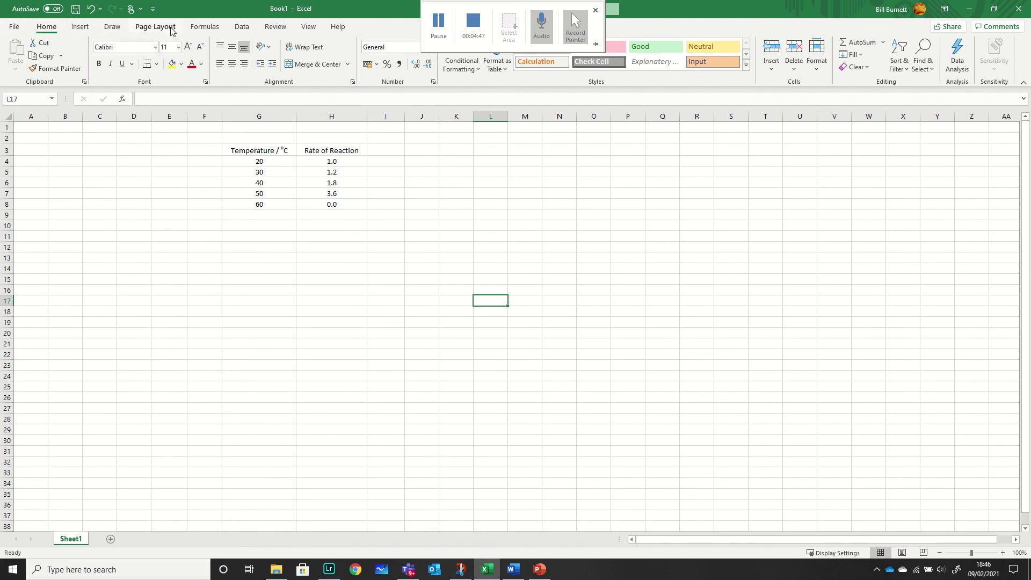
left_click(80, 30)
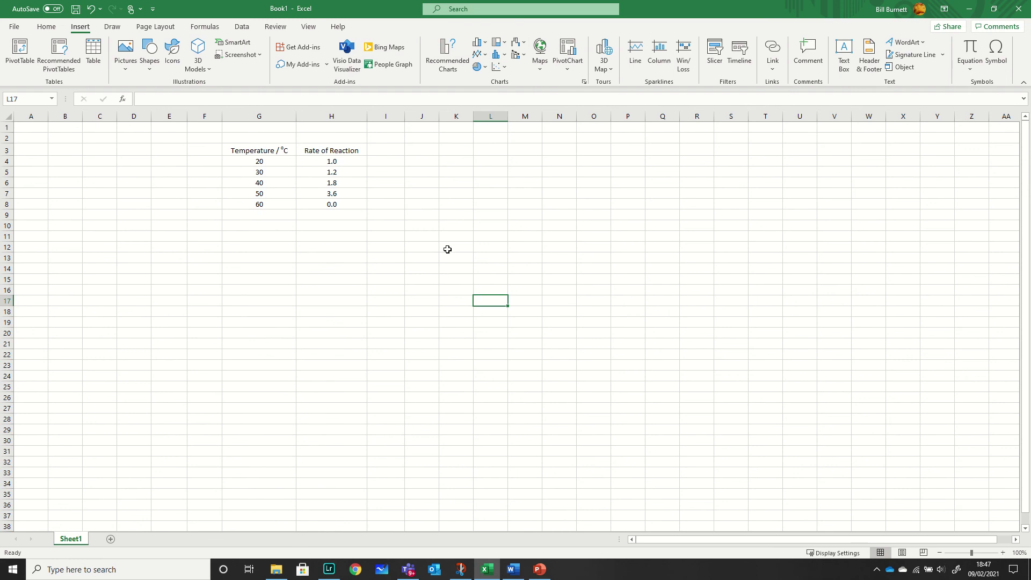
left_click_drag(242, 147, 327, 206)
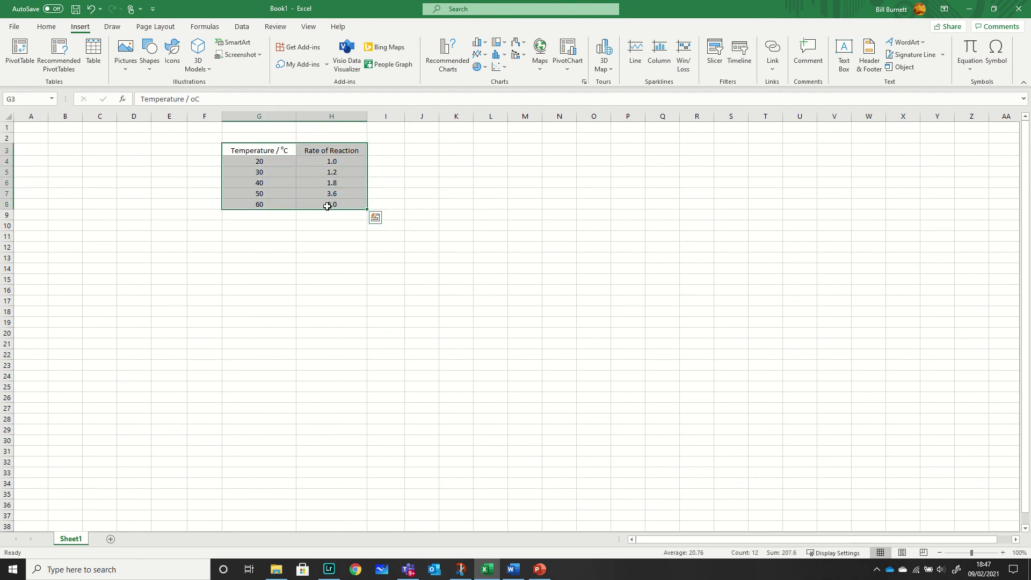
Insert a Scatter chart of the selected data from Recommended Charts.
left_click(447, 58)
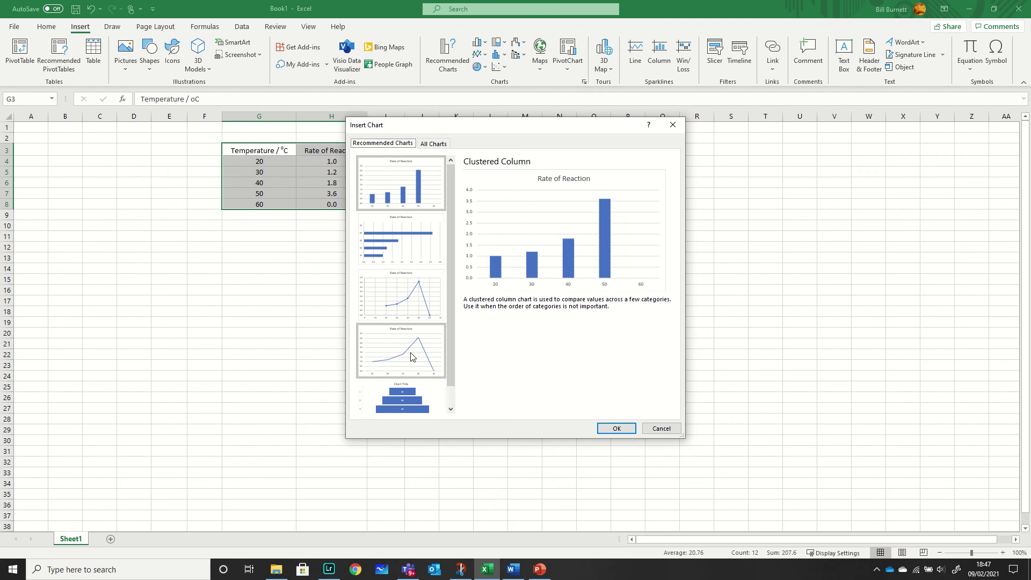
left_click(386, 298)
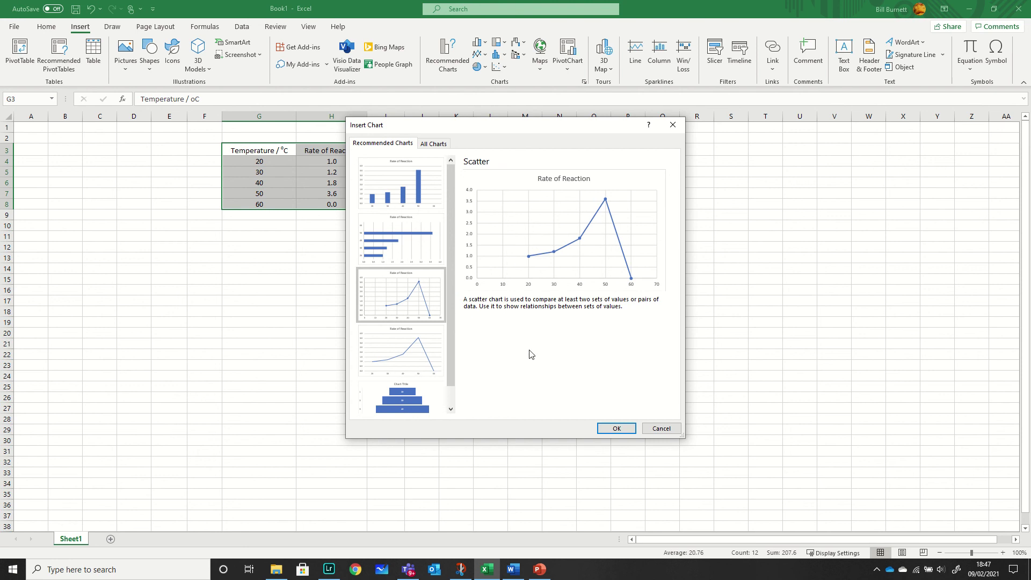
left_click(617, 429)
Move the chart up beside the data table and enlarge it.
left_click_drag(451, 274, 525, 164)
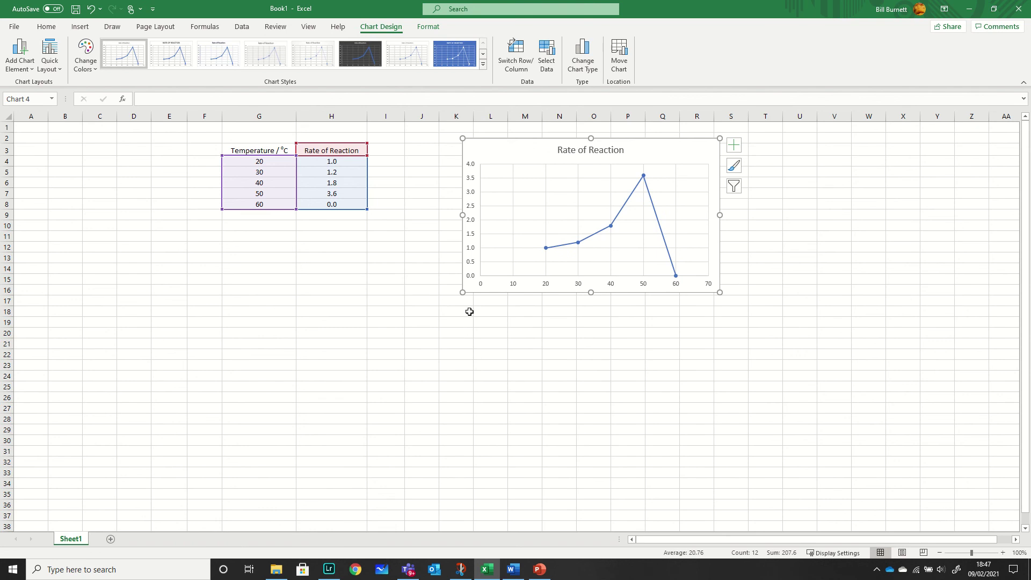
left_click_drag(461, 292, 400, 390)
left_click_drag(719, 264, 755, 276)
left_click(613, 439)
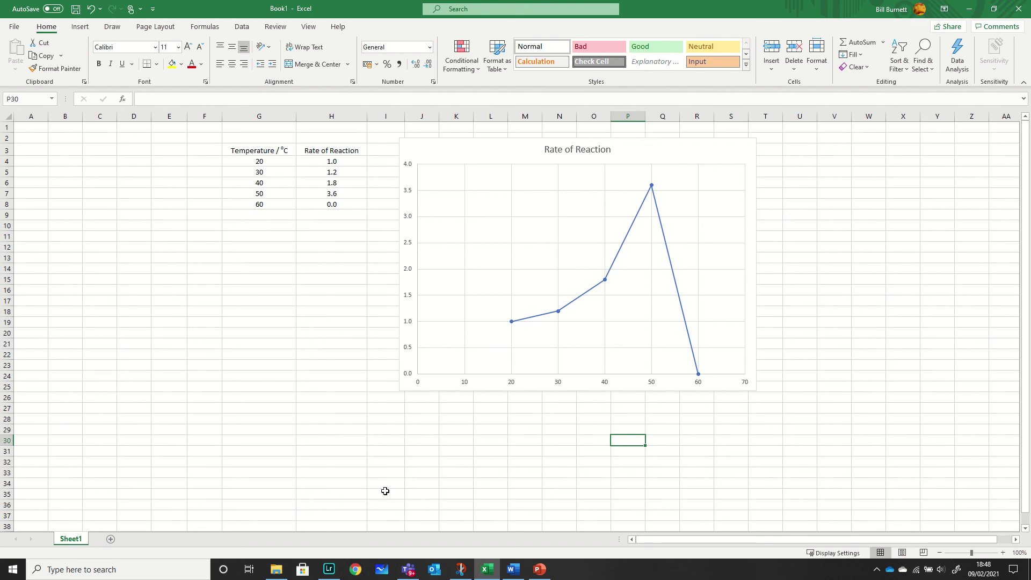
Add primary horizontal and primary vertical axis titles to the scatter chart.
left_click(670, 153)
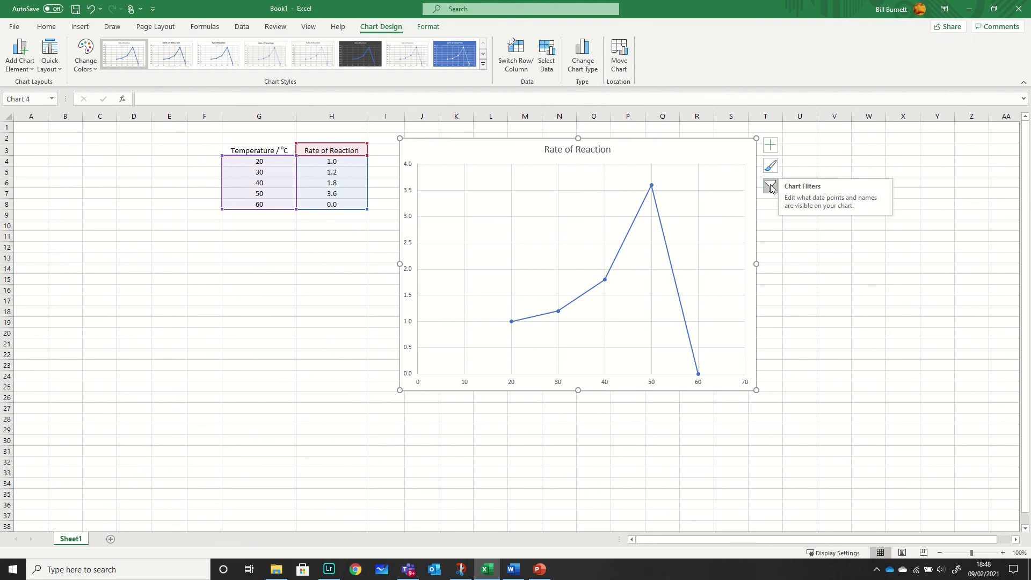
left_click(771, 150)
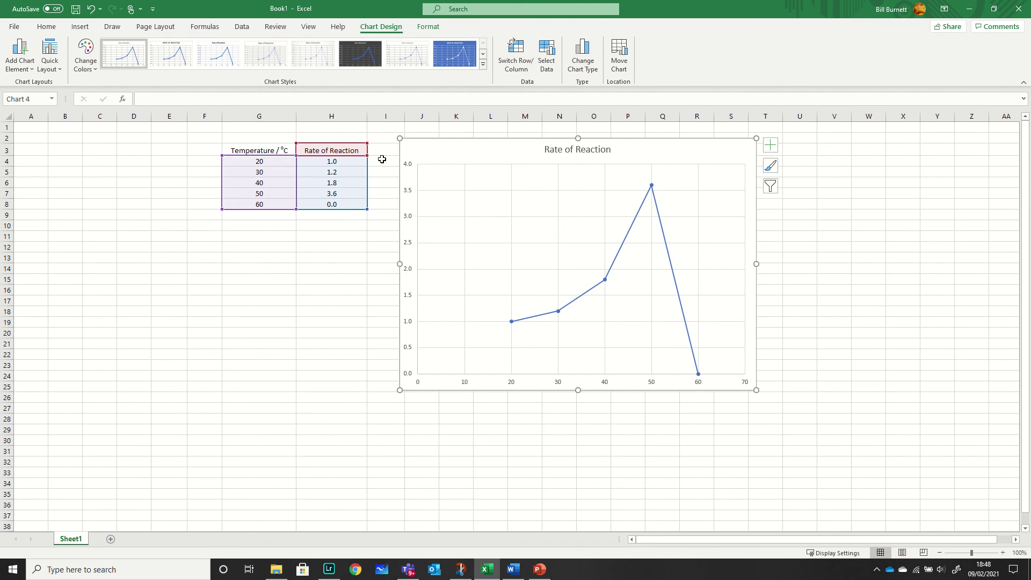
left_click(19, 54)
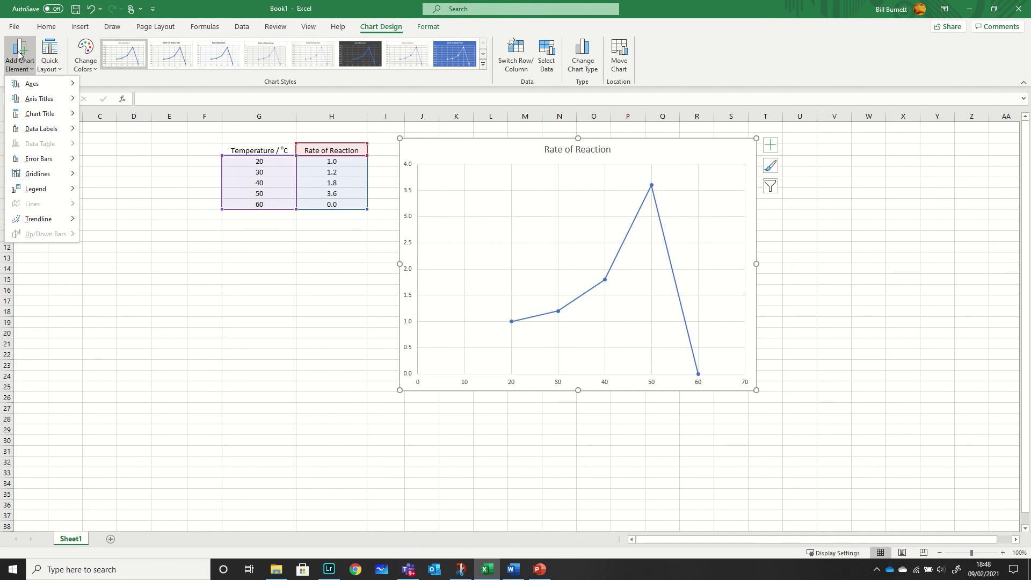
mouse_move(30, 86)
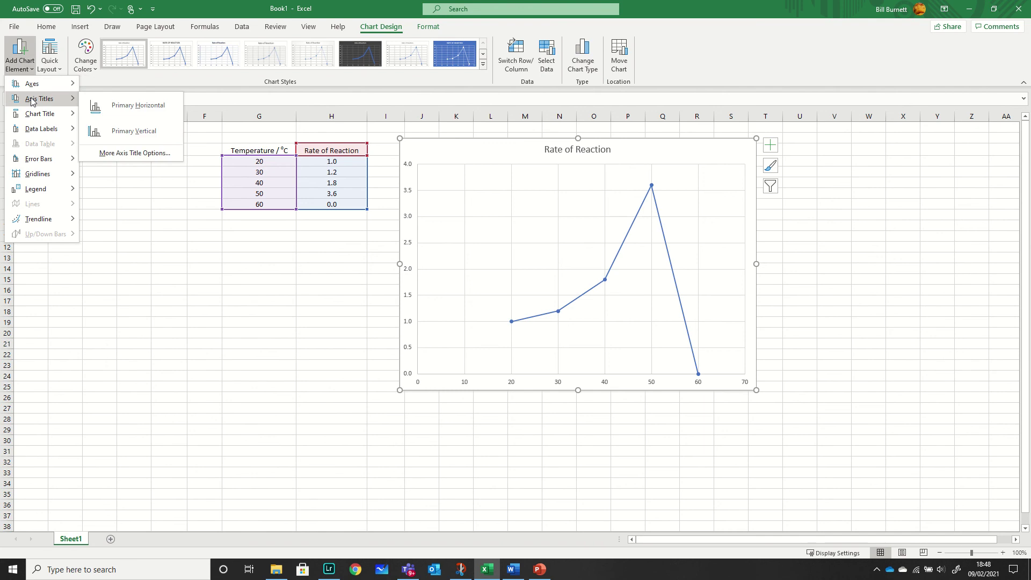
left_click(119, 106)
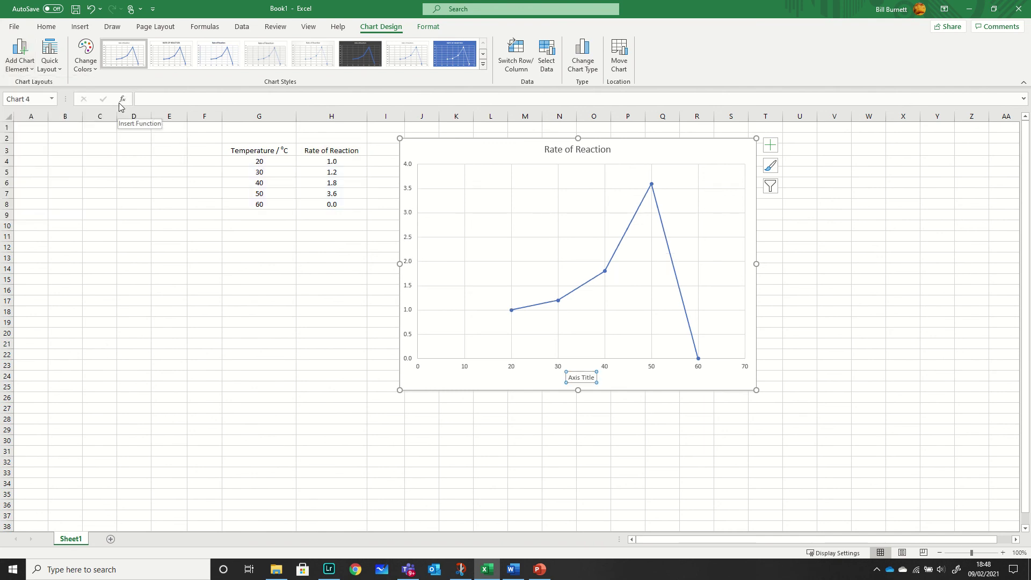
left_click(20, 51)
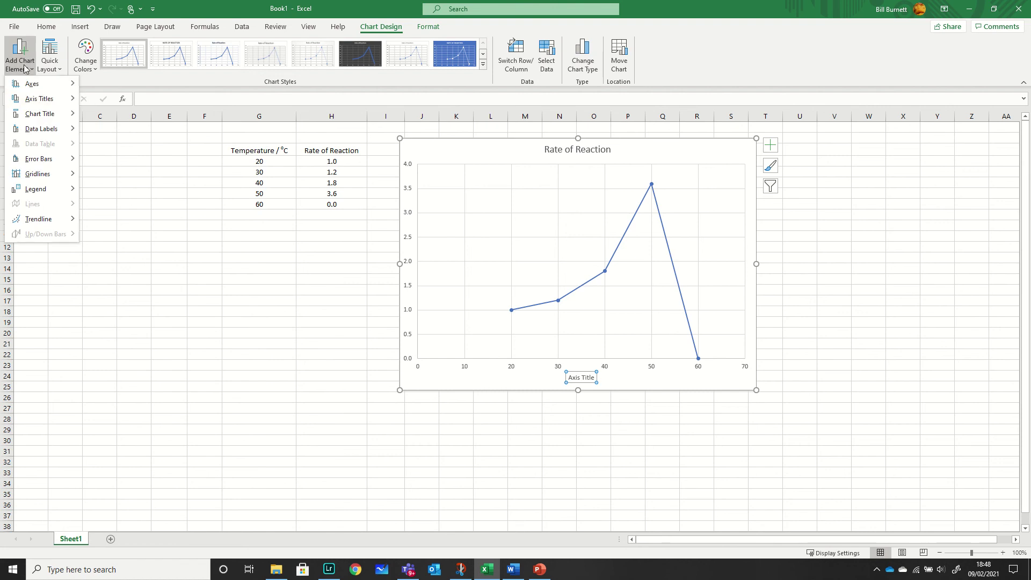
mouse_move(39, 99)
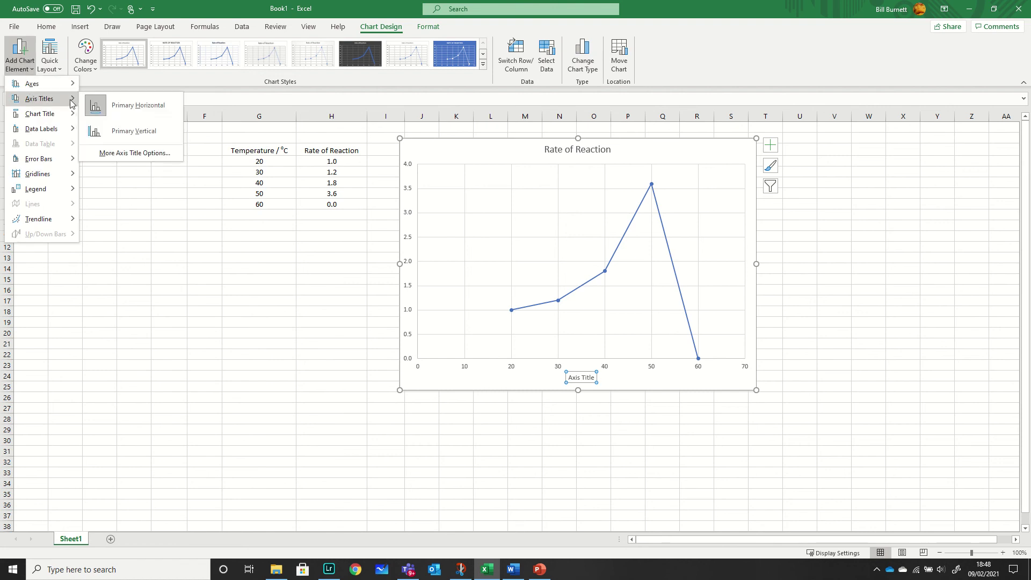
left_click(120, 132)
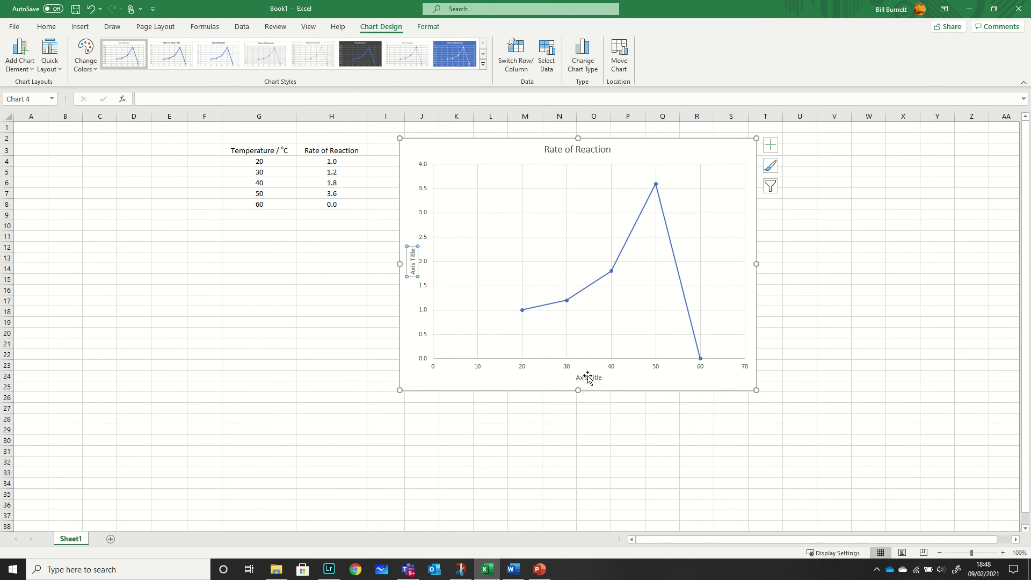
Replace the horizontal axis title placeholder with 'Temperature / oC'.
left_click(592, 376)
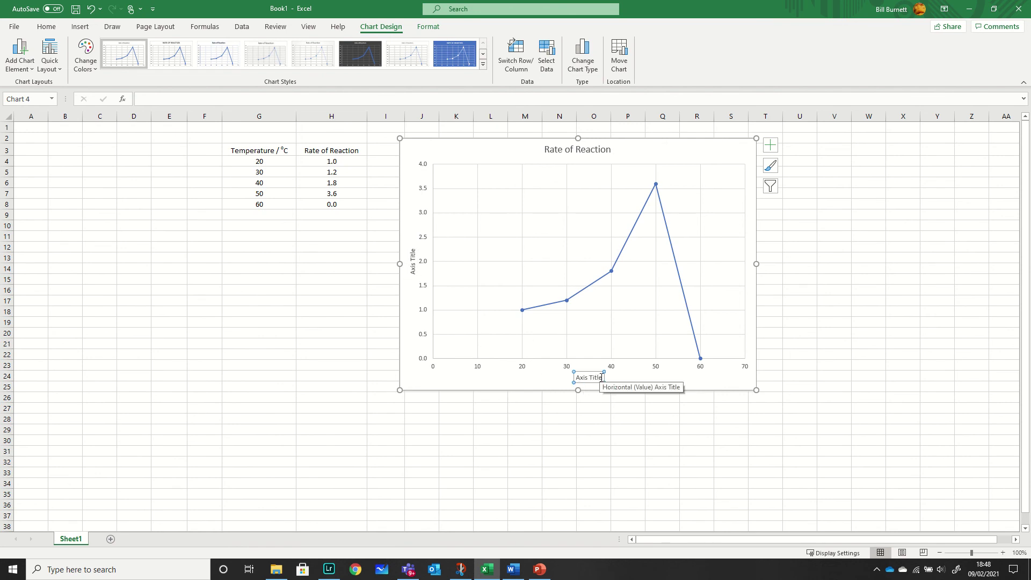
left_click_drag(602, 378, 575, 378)
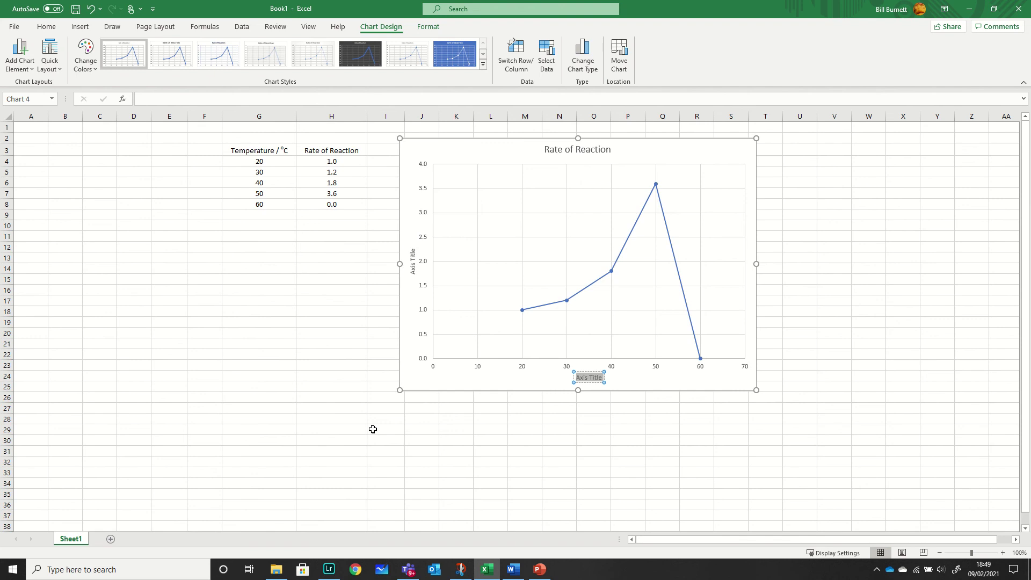
type("Temperature / oC")
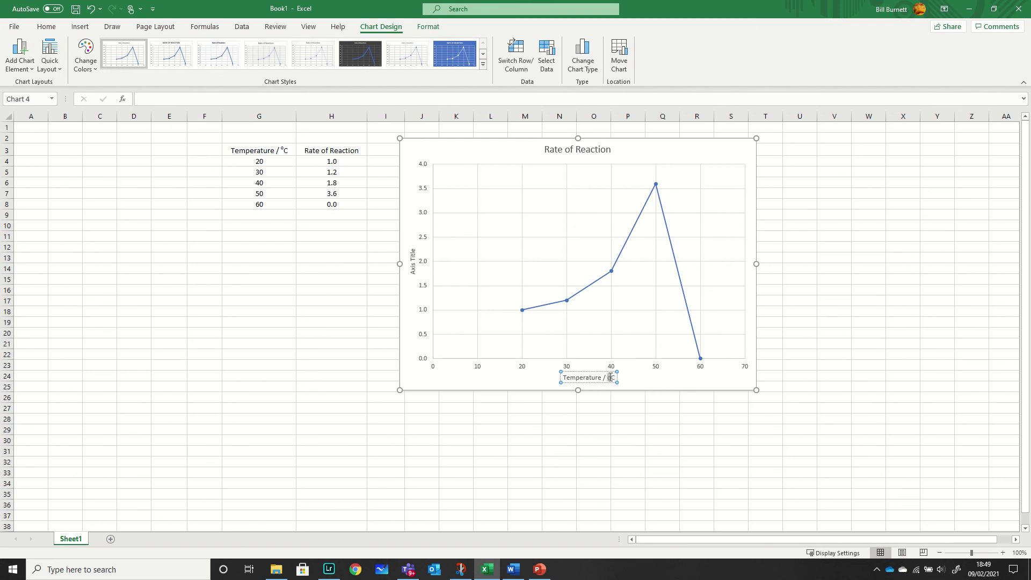
Make the degree sign in the 'Temperature / °C' x-axis title superscript.
left_click(46, 27)
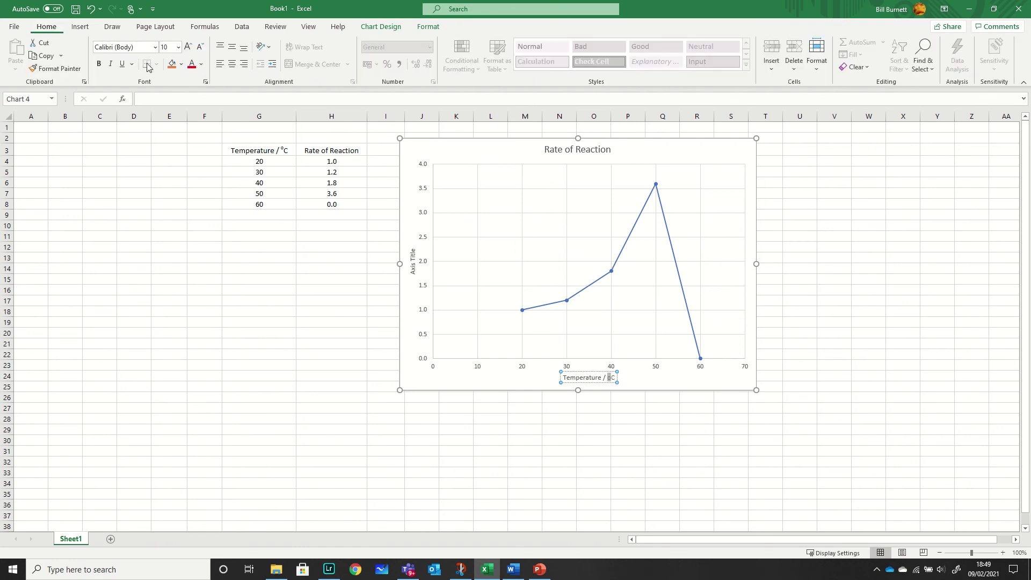
left_click(204, 82)
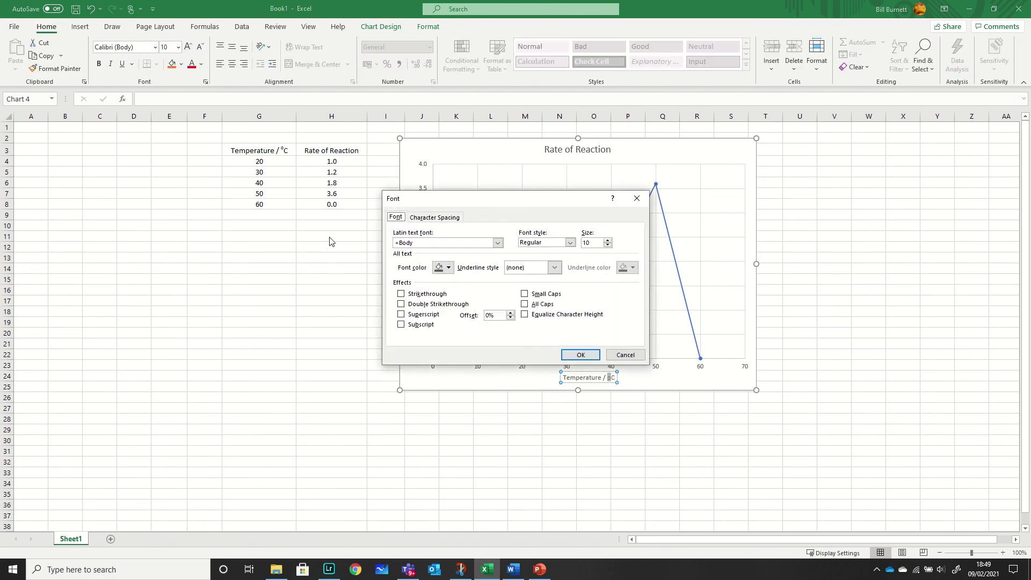
left_click(401, 314)
left_click(582, 355)
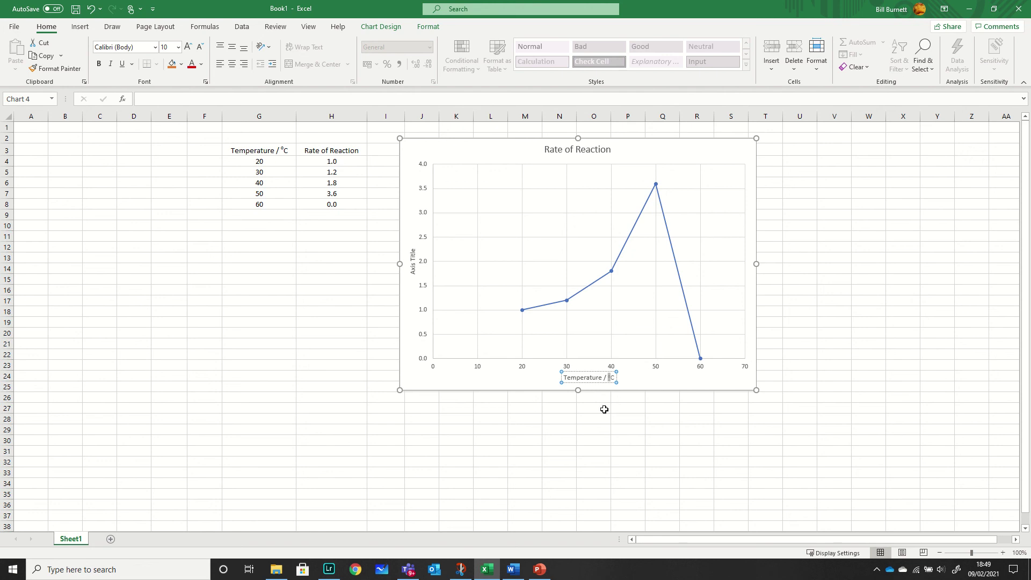
Change the vertical axis title to 'Rate of Reaction'.
left_click(413, 260)
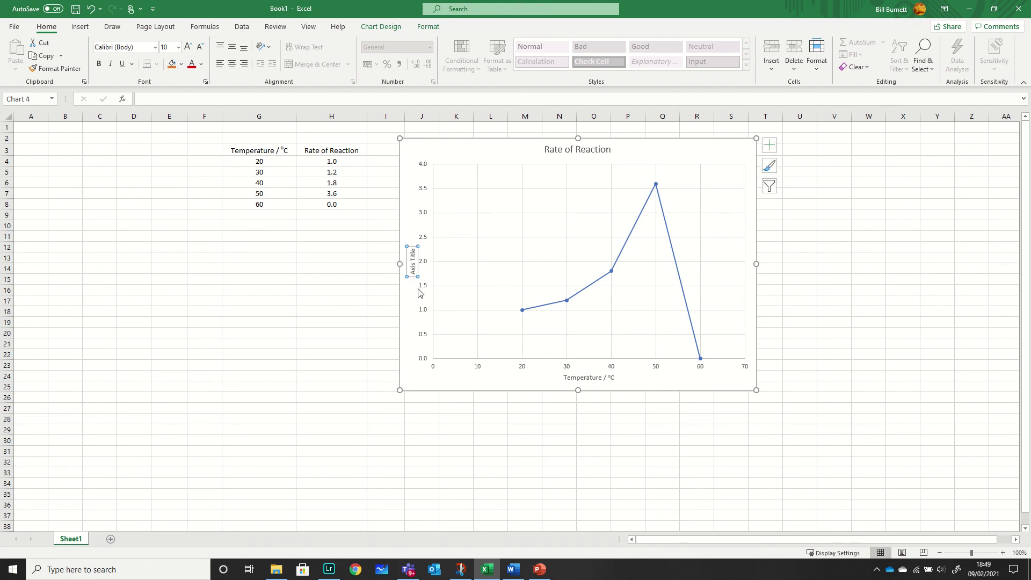
left_click_drag(414, 248, 409, 276)
left_click(410, 260)
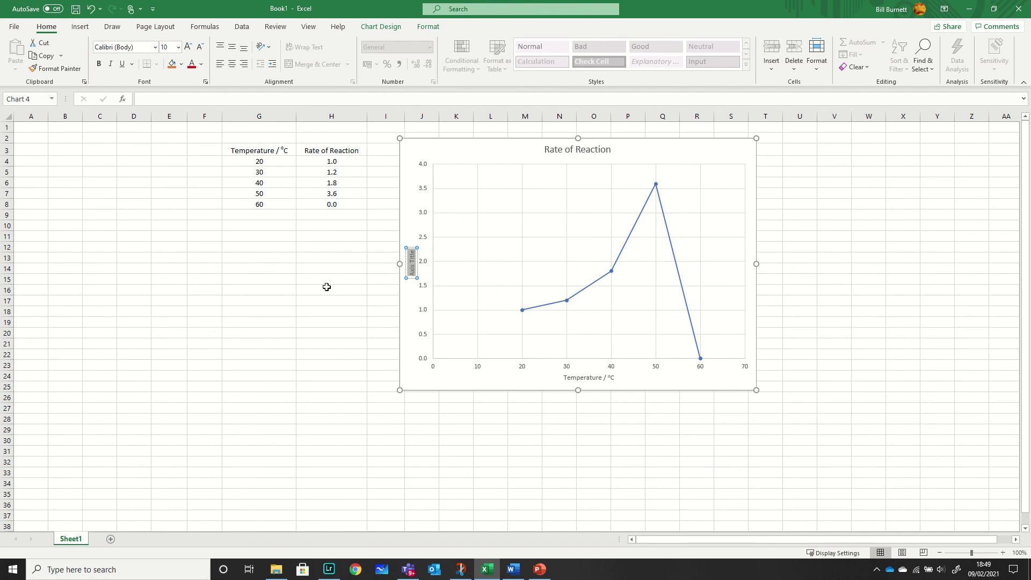
type("Rate of Reaction")
key("Return")
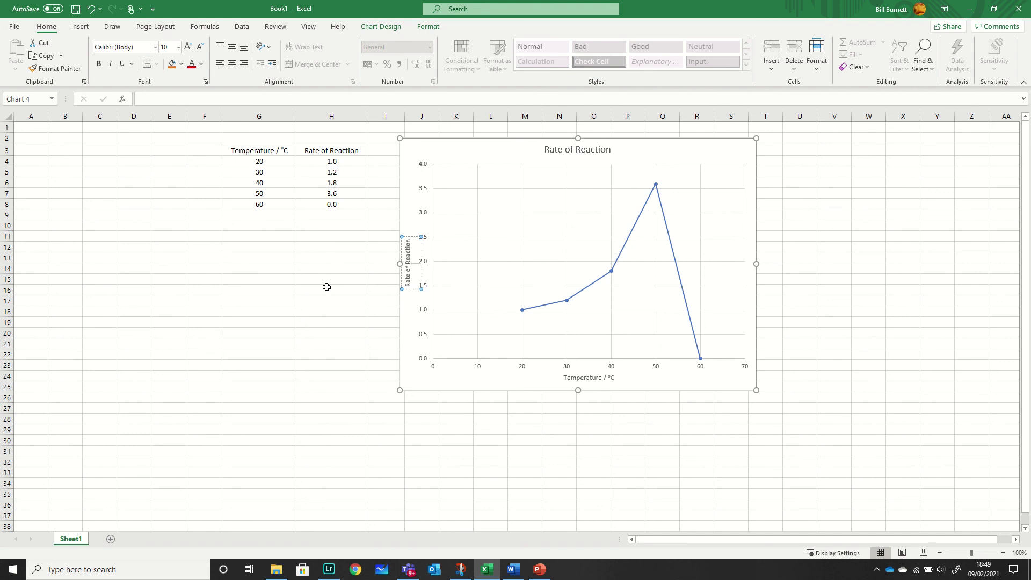
left_click(416, 325)
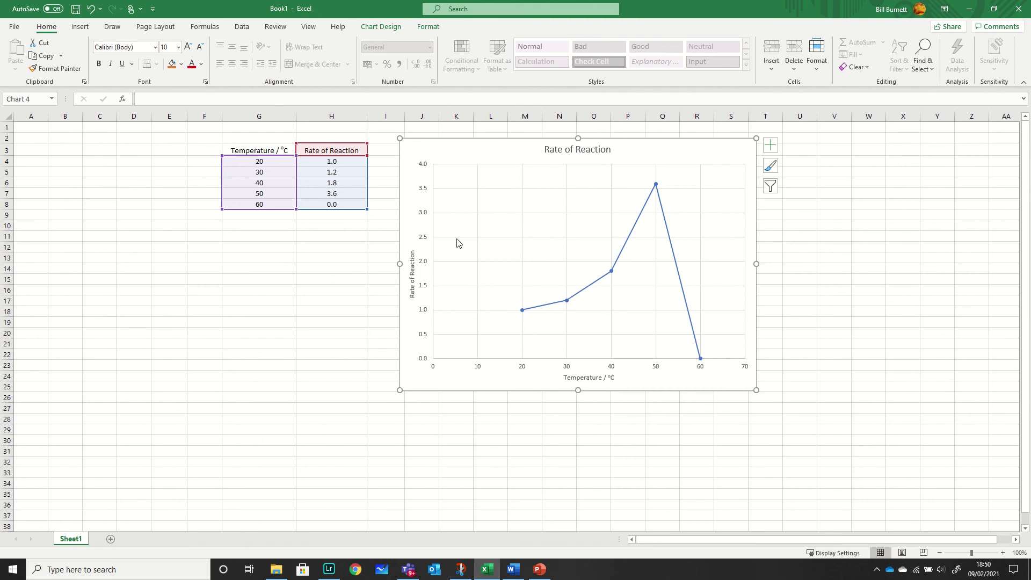
Extend the chart title with 'of Amylase at Different Temperatures', fixing the typo and keeping it centred.
left_click(576, 153)
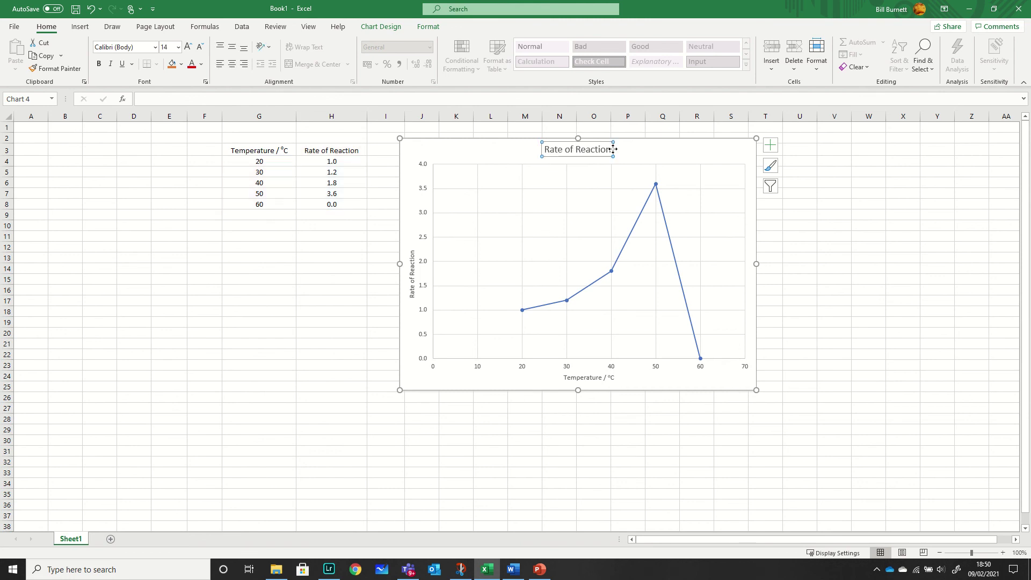
left_click_drag(554, 142, 460, 147)
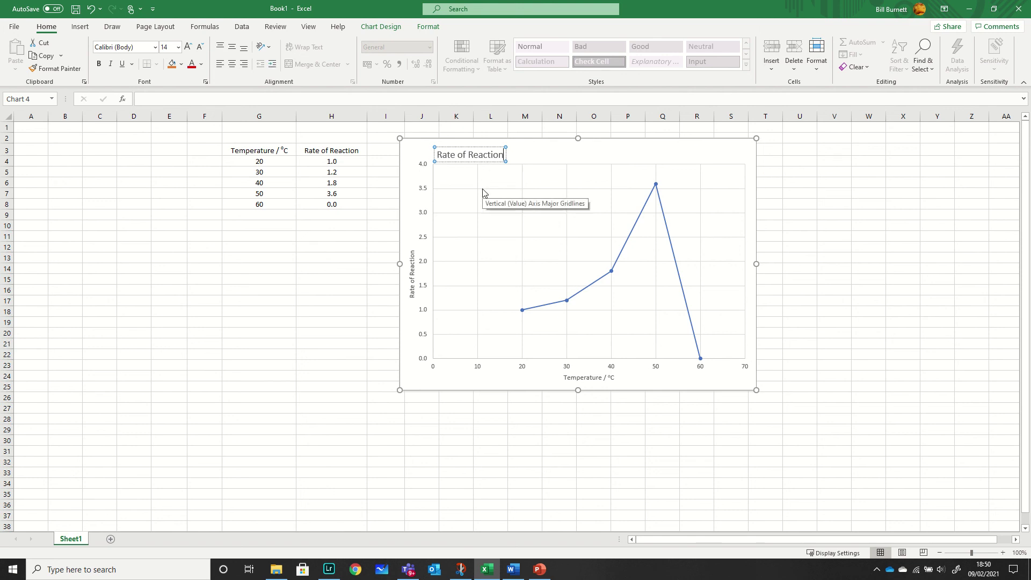
type("of Amylase")
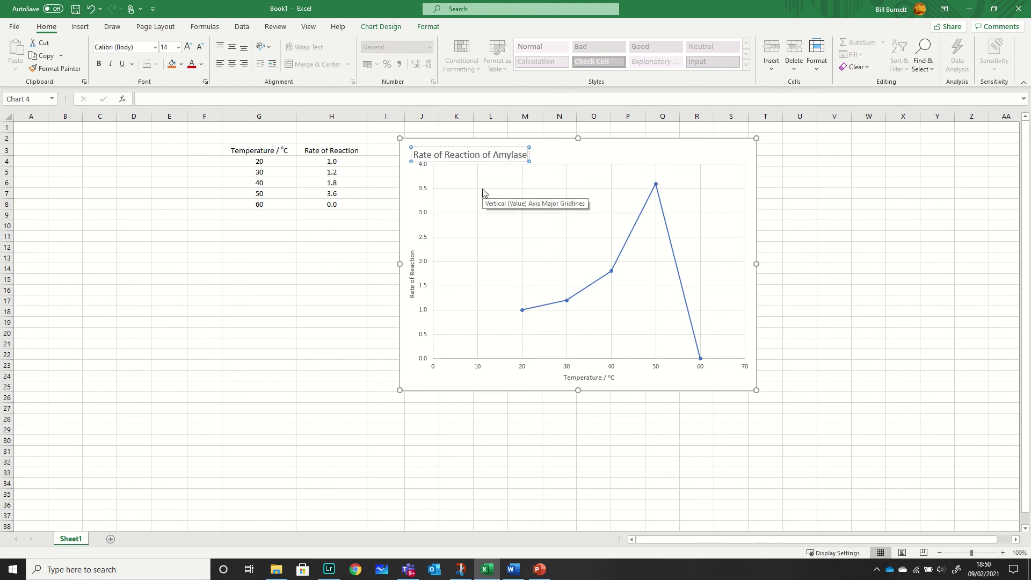
type(" at di")
key("BackSpace")
key("BackSpace")
type("Different")
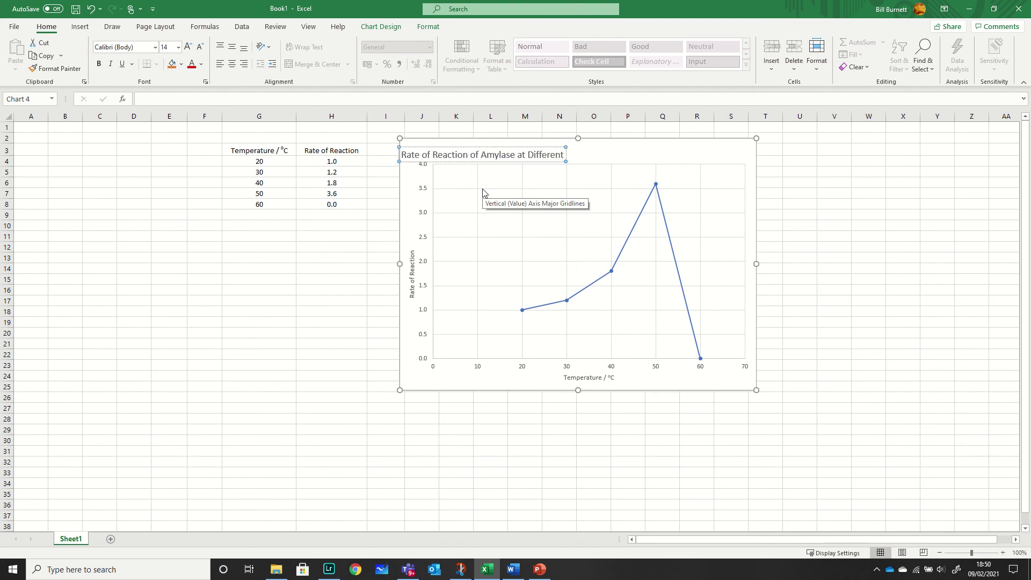
type(" Temperatures")
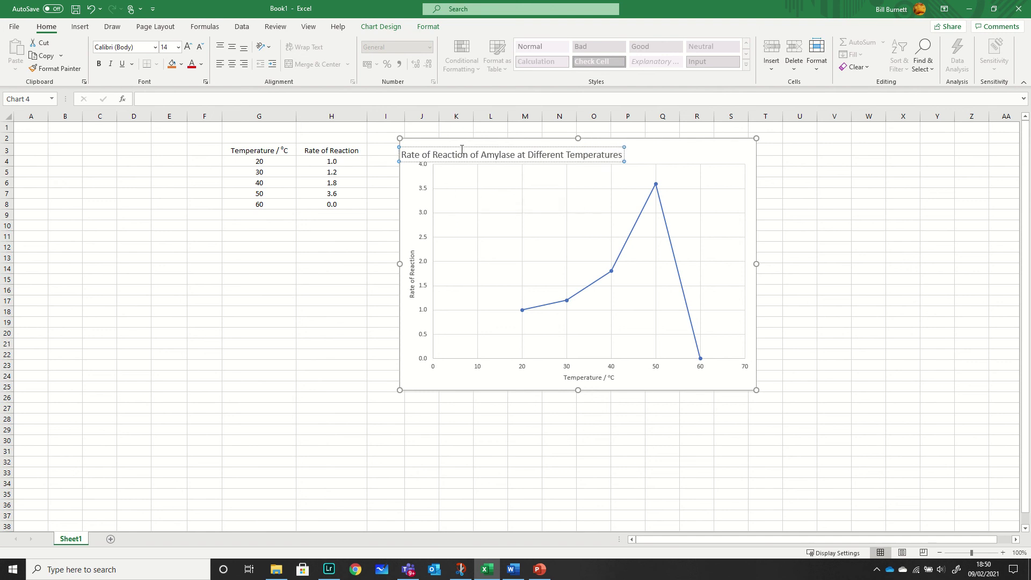
left_click_drag(459, 146, 486, 142)
left_click(490, 484)
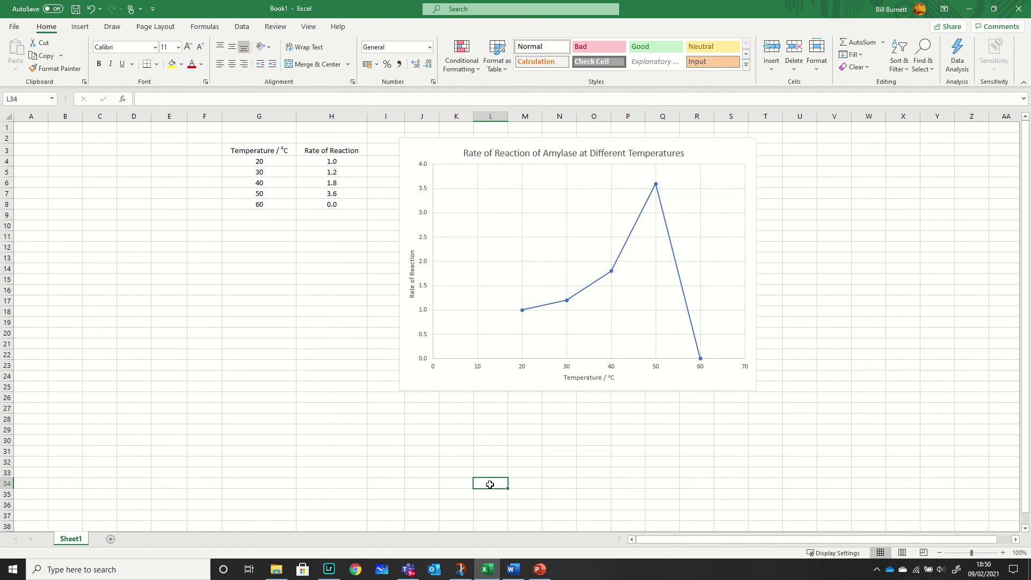
Add Primary Minor Horizontal and Primary Minor Vertical gridlines to the chart.
left_click(494, 189)
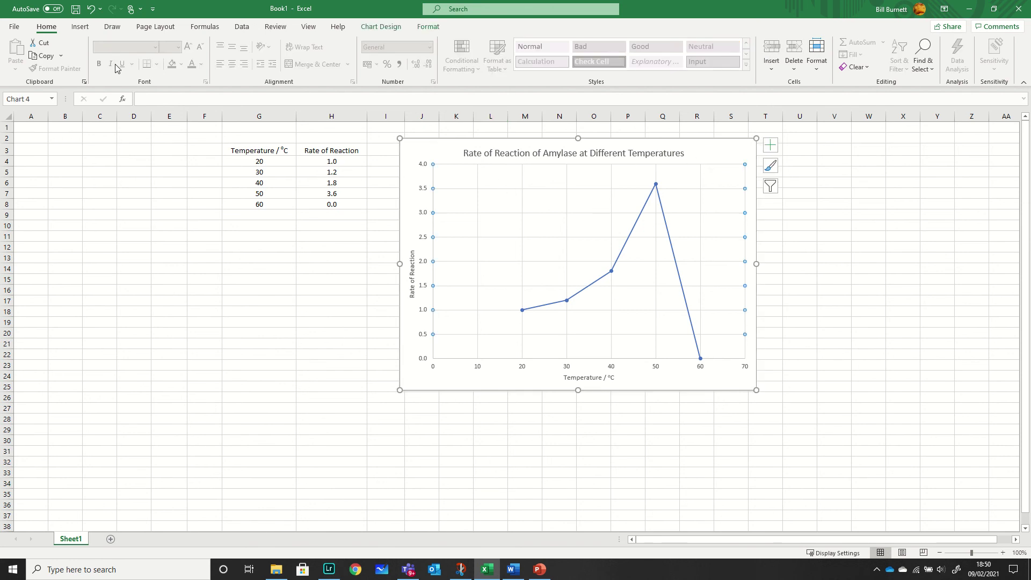
left_click(80, 27)
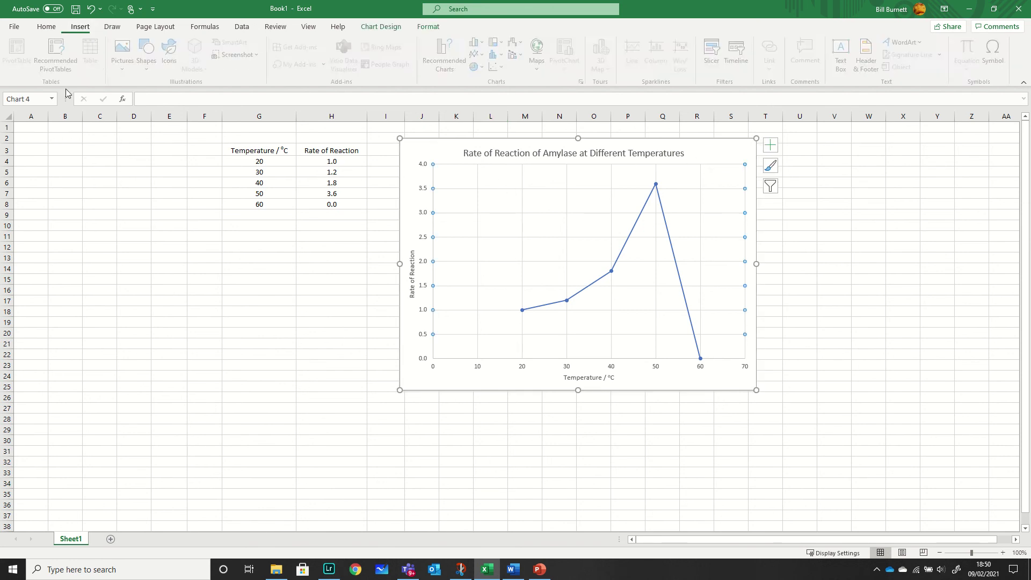
left_click(716, 159)
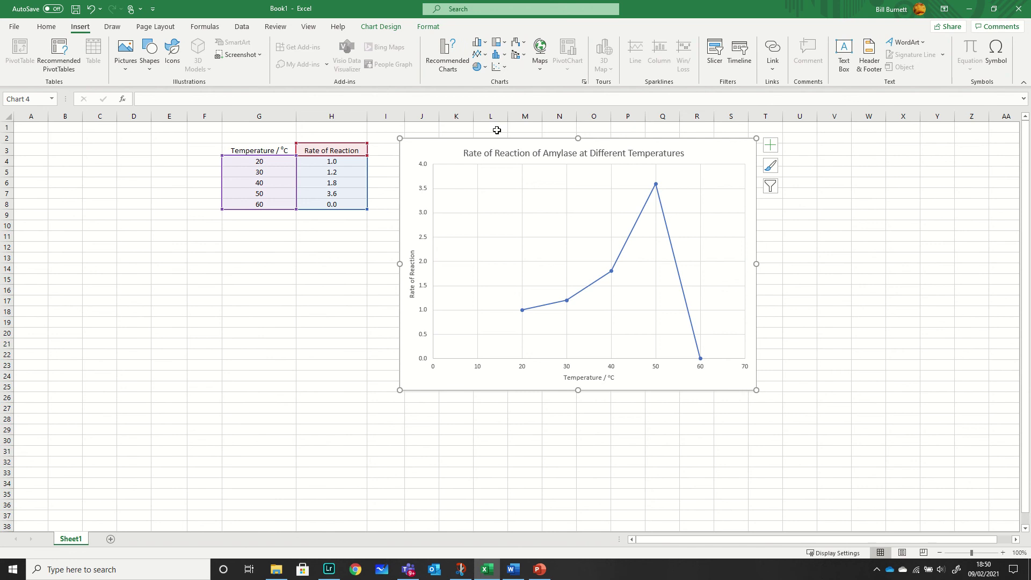
left_click(377, 27)
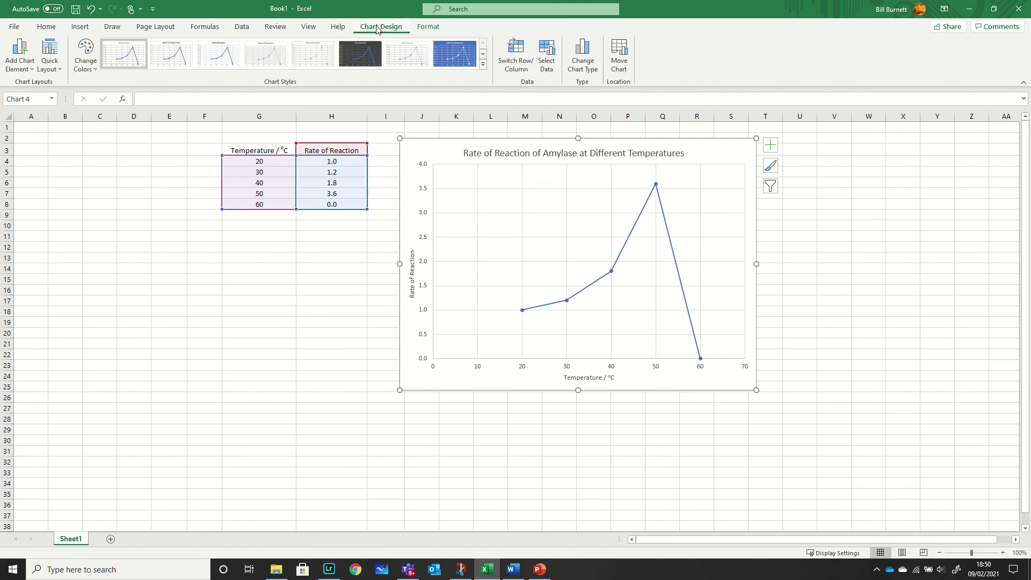
left_click(24, 72)
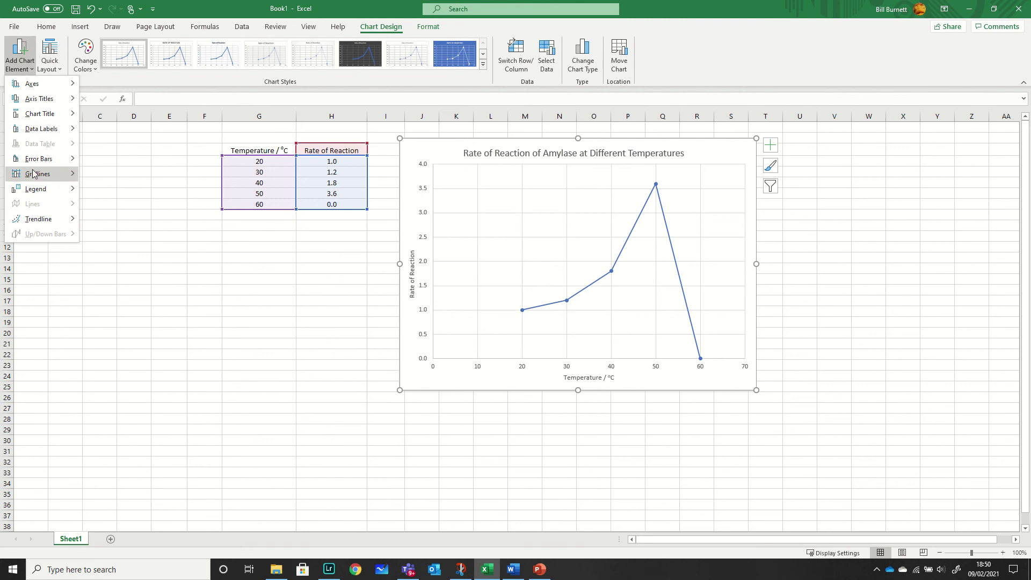
mouse_move(32, 181)
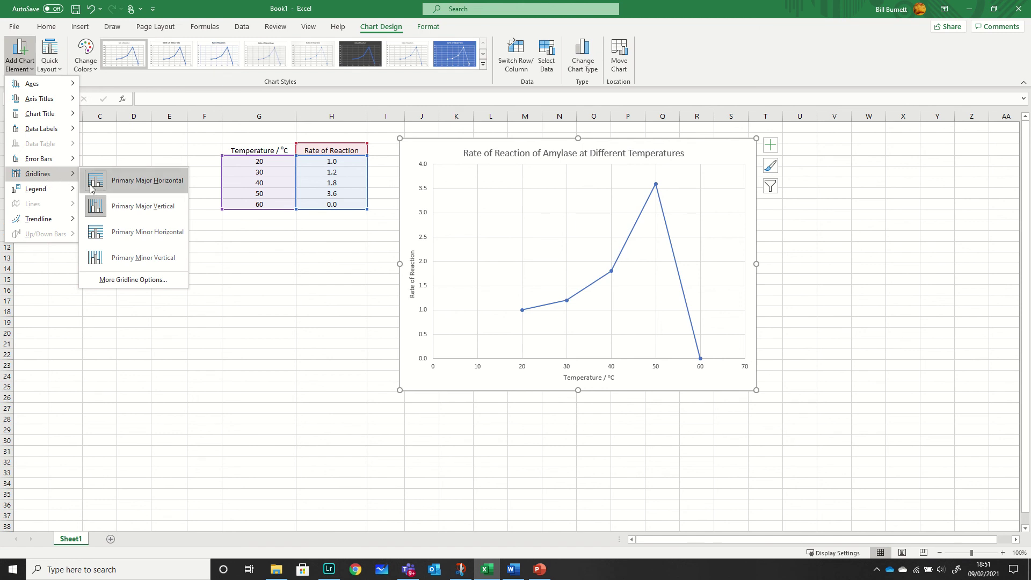
left_click(131, 234)
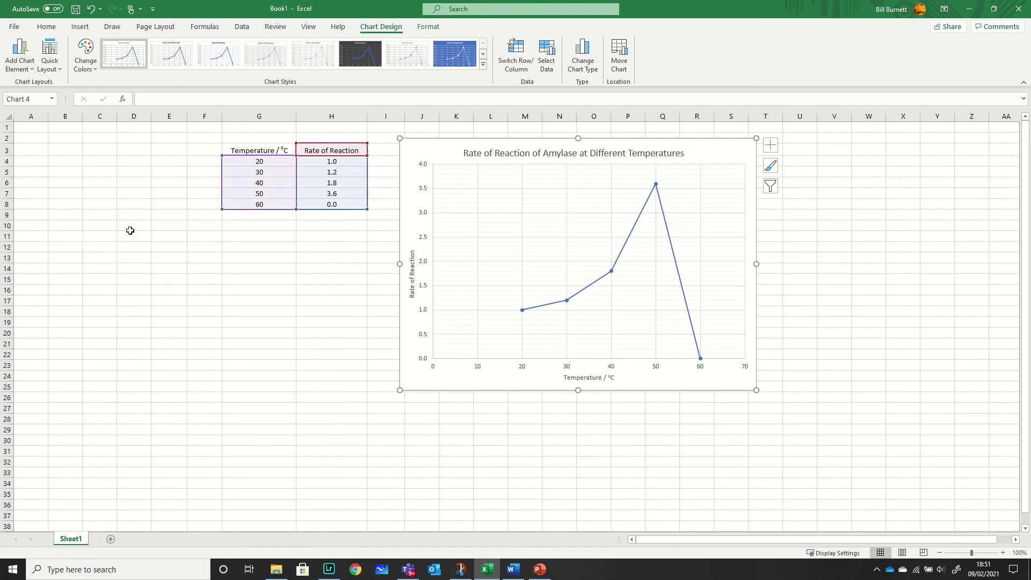
left_click(16, 58)
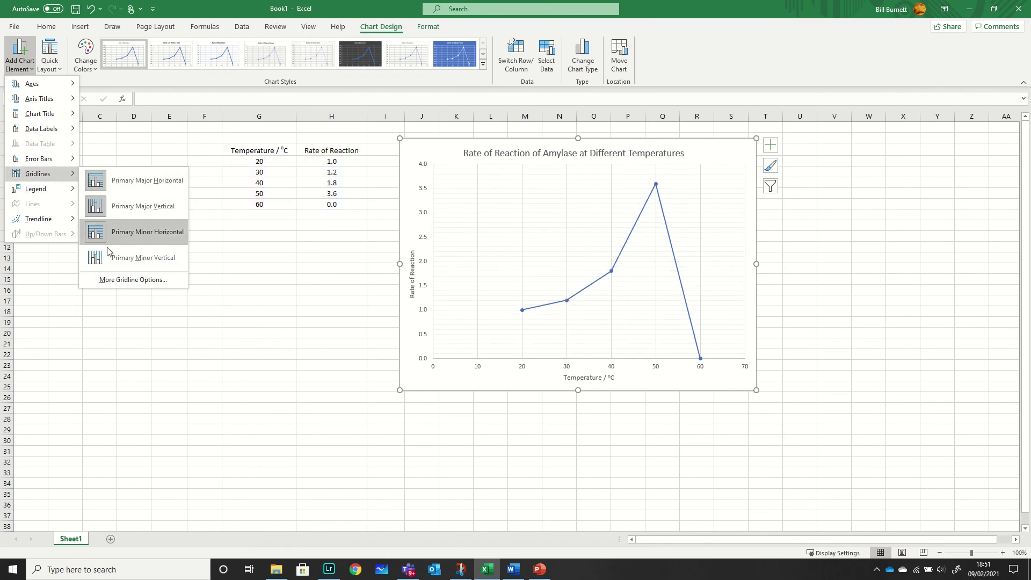
left_click(107, 255)
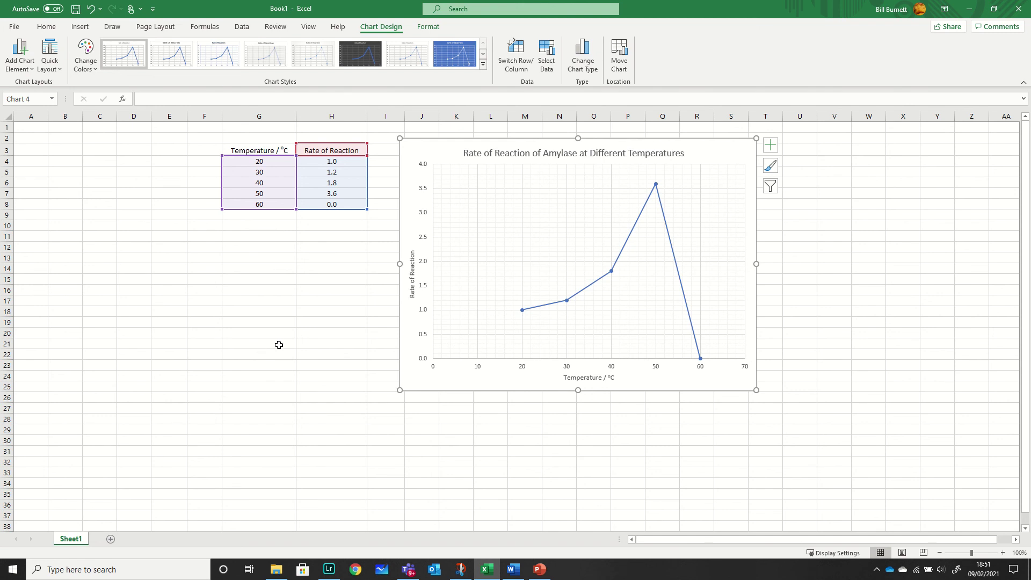
Copy the finished amylase chart to the clipboard.
right_click(437, 145)
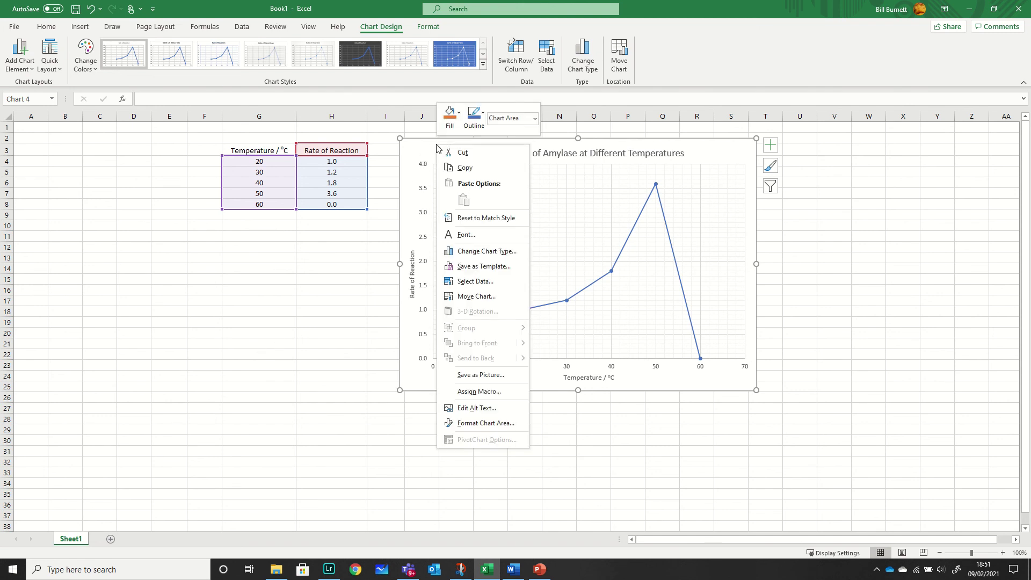
left_click(465, 168)
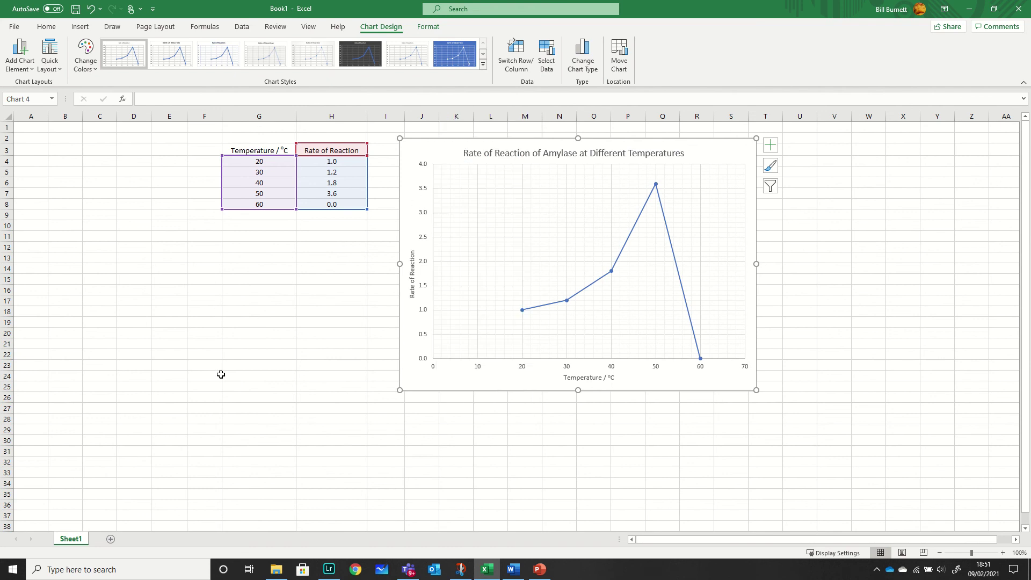